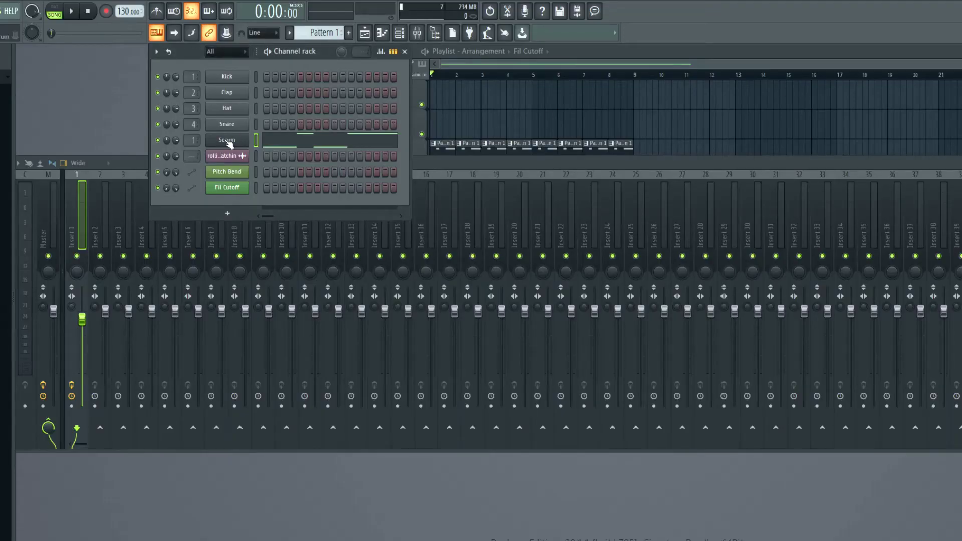
- Open Serum's plugin window, move the preamp window aside, and bring Serum to the front
{"action": "left_click", "coordinate": [228, 142]}
{"action": "left_click_drag", "start_coordinate": [510, 85], "coordinate": [570, 112]}
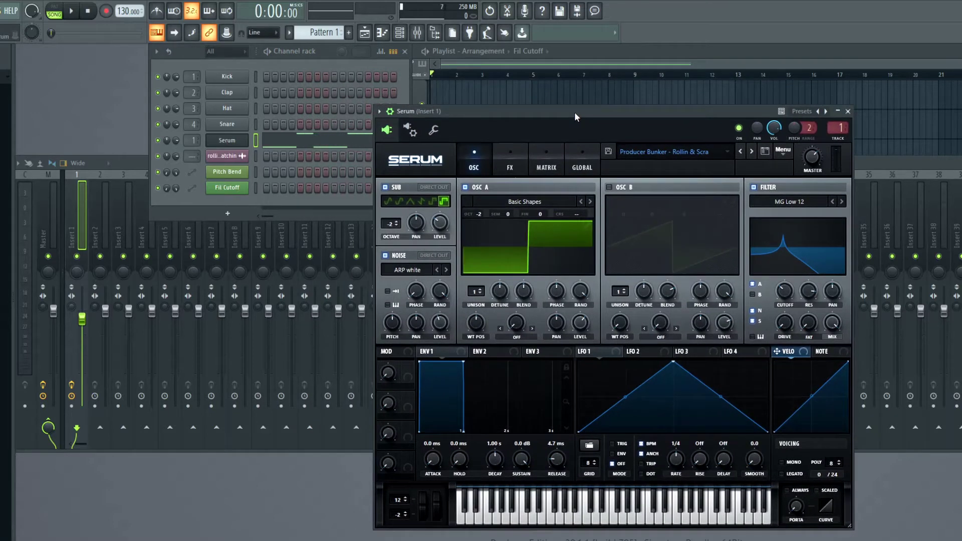
{"action": "key", "text": "F9"}
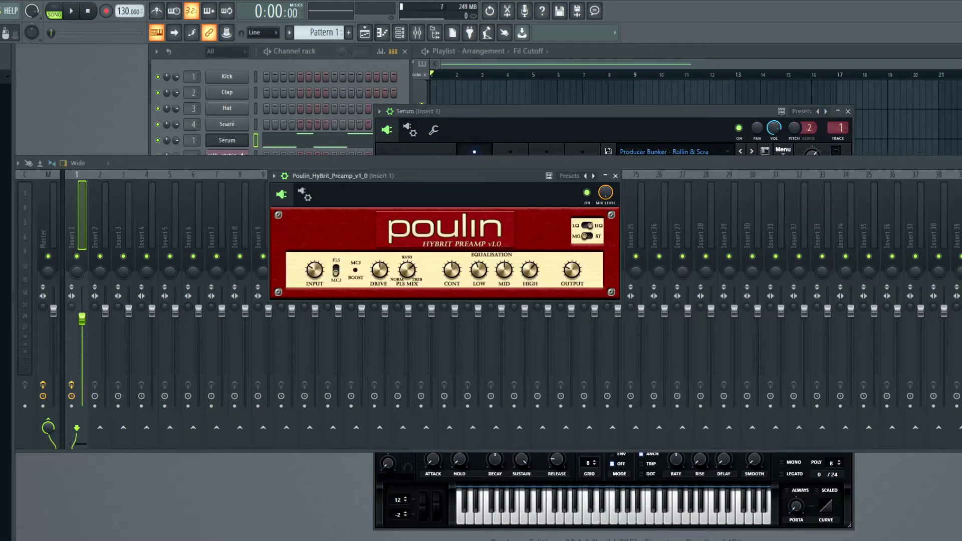
{"action": "left_click_drag", "start_coordinate": [502, 175], "coordinate": [744, 171]}
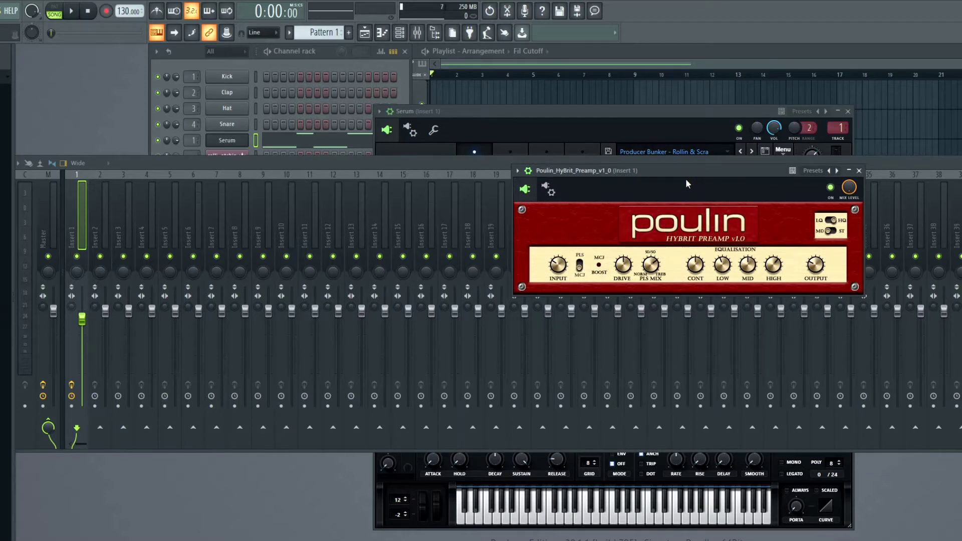
{"action": "left_click_drag", "start_coordinate": [681, 174], "coordinate": [677, 171]}
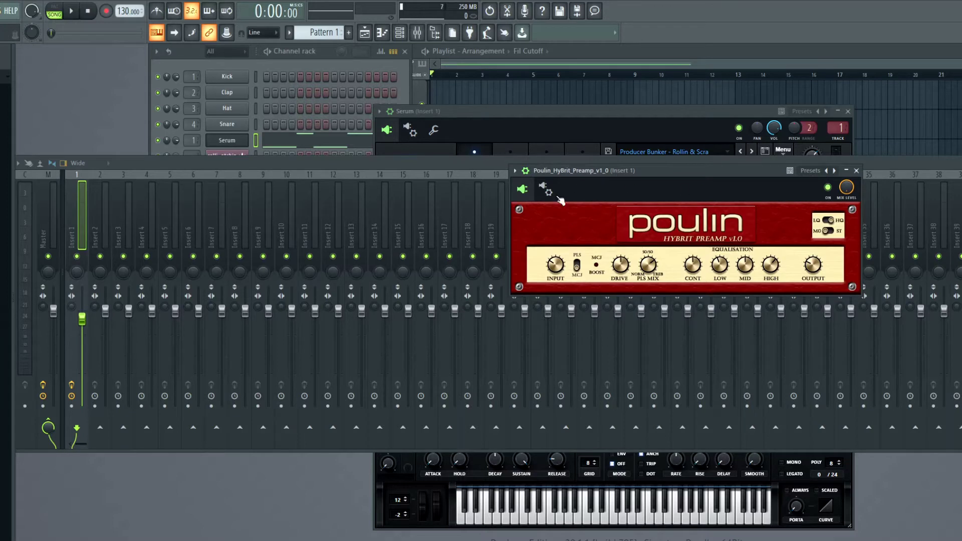
{"action": "left_click", "coordinate": [573, 115]}
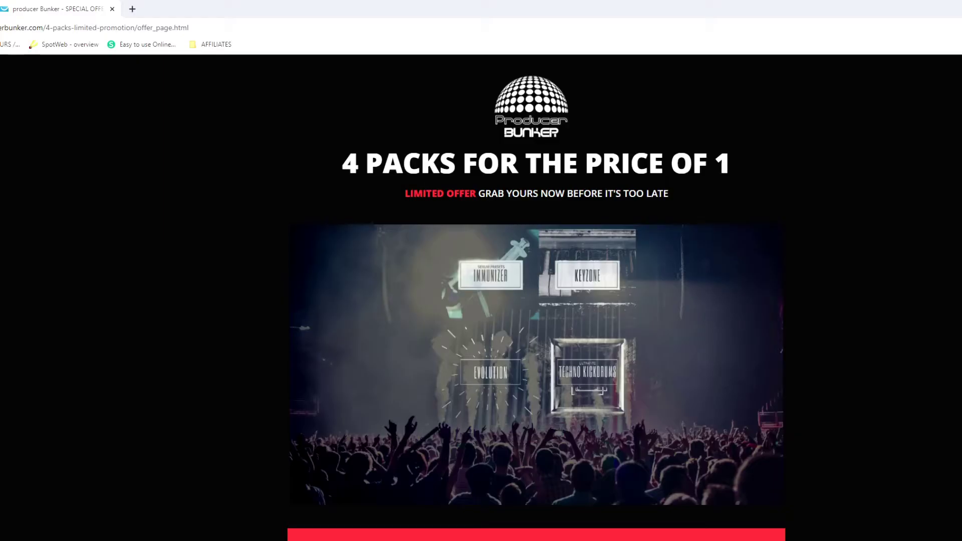
- Scroll through the Producer Bunker '4 packs for the price of 1' page, then jump back to its top
{"action": "scroll", "coordinate": [536, 298], "scroll_direction": "down", "scroll_amount": 6}
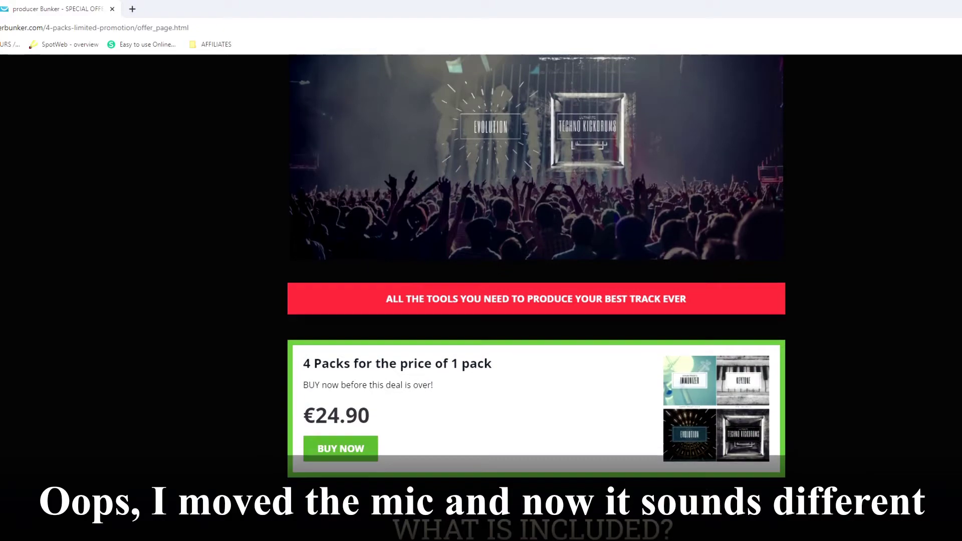
{"action": "scroll", "coordinate": [536, 297], "scroll_direction": "down", "scroll_amount": 9}
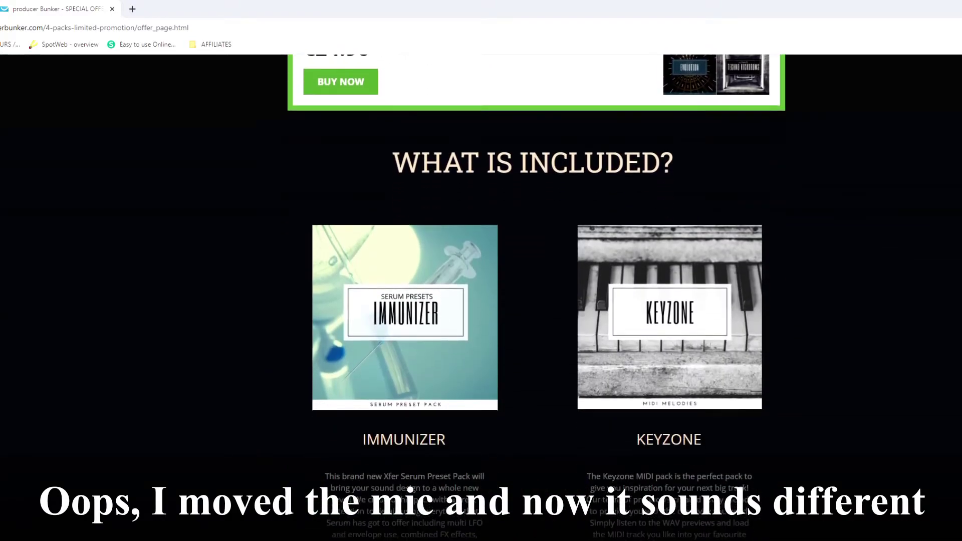
{"action": "scroll", "coordinate": [536, 297], "scroll_direction": "down", "scroll_amount": 10}
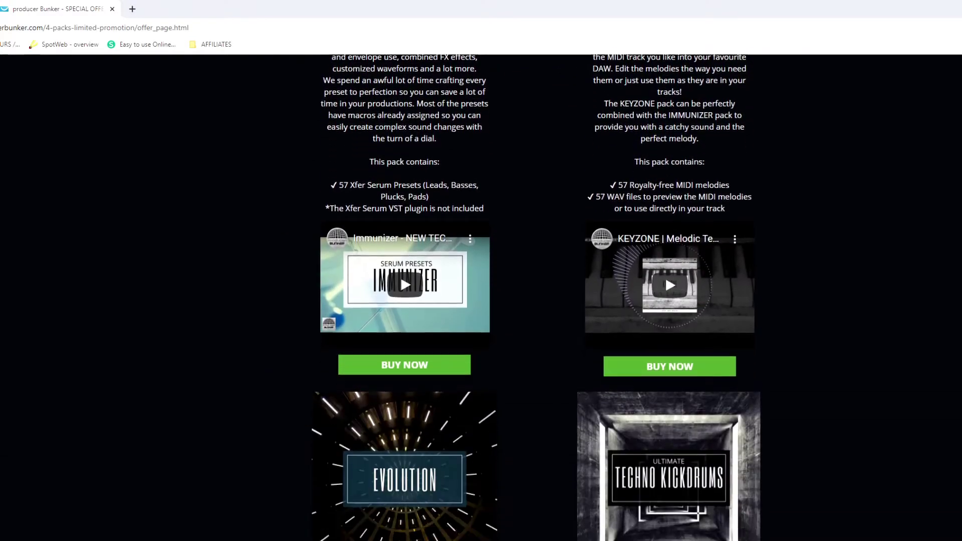
{"action": "scroll", "coordinate": [536, 298], "scroll_direction": "down", "scroll_amount": 14}
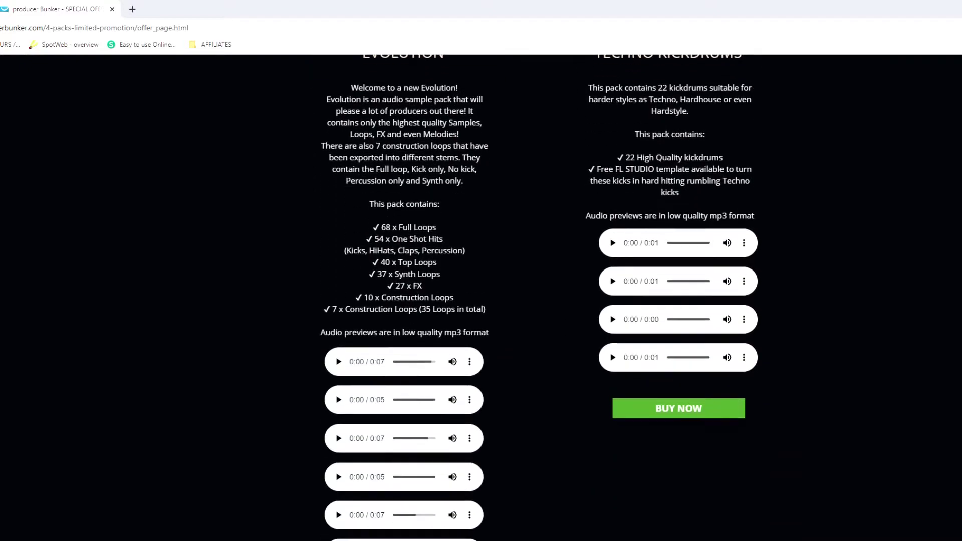
{"action": "scroll", "coordinate": [536, 298], "scroll_direction": "down", "scroll_amount": 4}
{"action": "scroll", "coordinate": [536, 298], "scroll_direction": "up", "scroll_amount": 2}
{"action": "key", "text": "Home"}
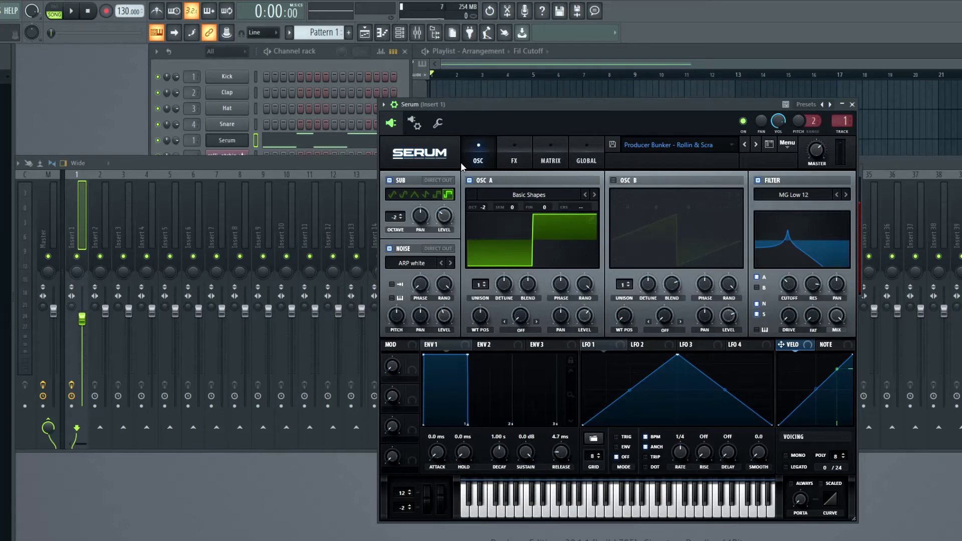
- Start the song playing and bring the playlist forward
{"action": "key", "text": "space"}
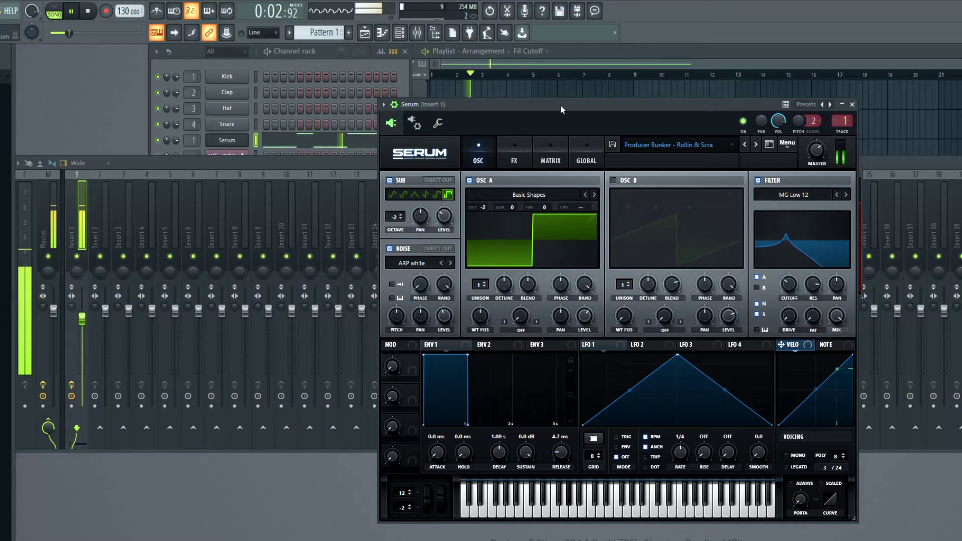
{"action": "left_click_drag", "start_coordinate": [560, 104], "coordinate": [614, 97]}
{"action": "left_click", "coordinate": [556, 62]}
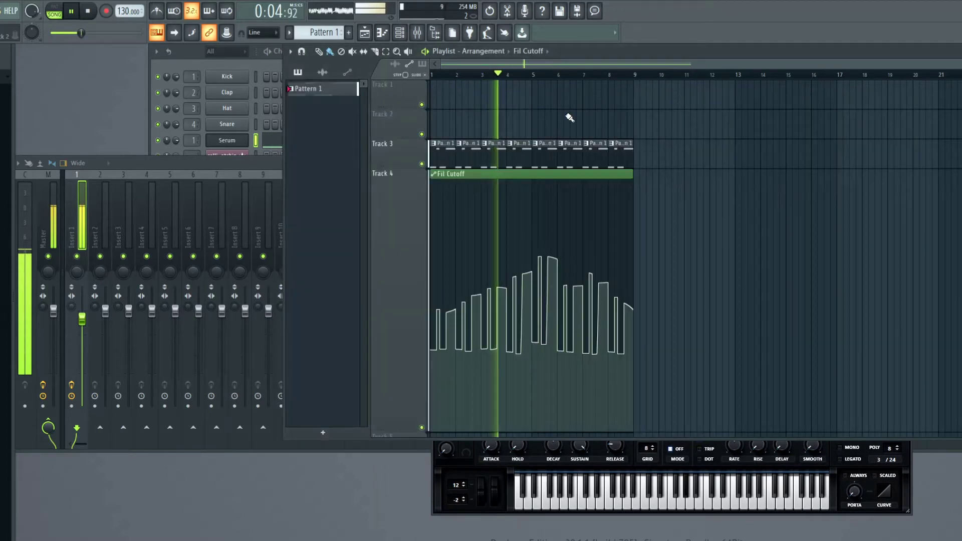
- Inspect Pattern 1's Serum notes in the Piano roll, then close it
{"action": "double_click", "coordinate": [451, 145]}
{"action": "scroll", "coordinate": [778, 217], "scroll_direction": "up", "scroll_amount": 4}
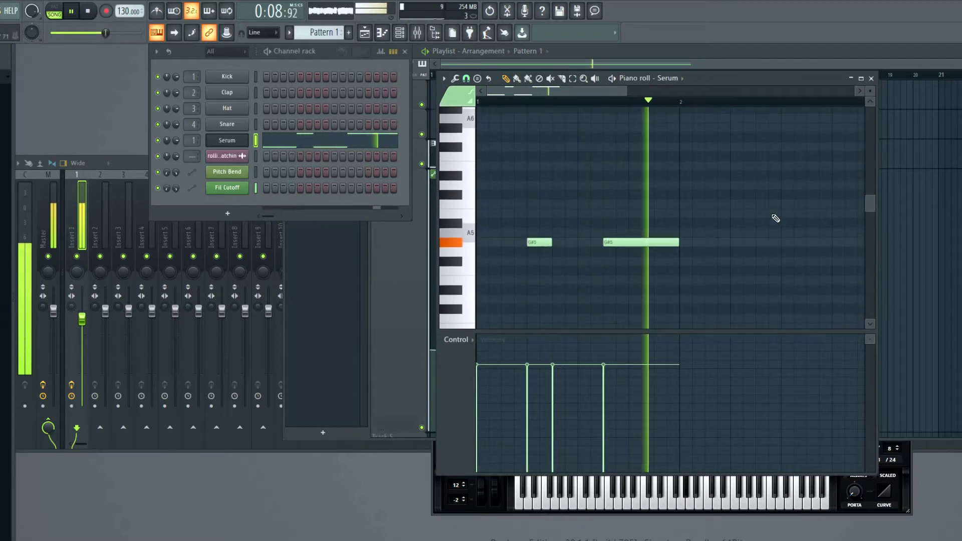
{"action": "scroll", "coordinate": [774, 217], "scroll_direction": "down", "scroll_amount": 1}
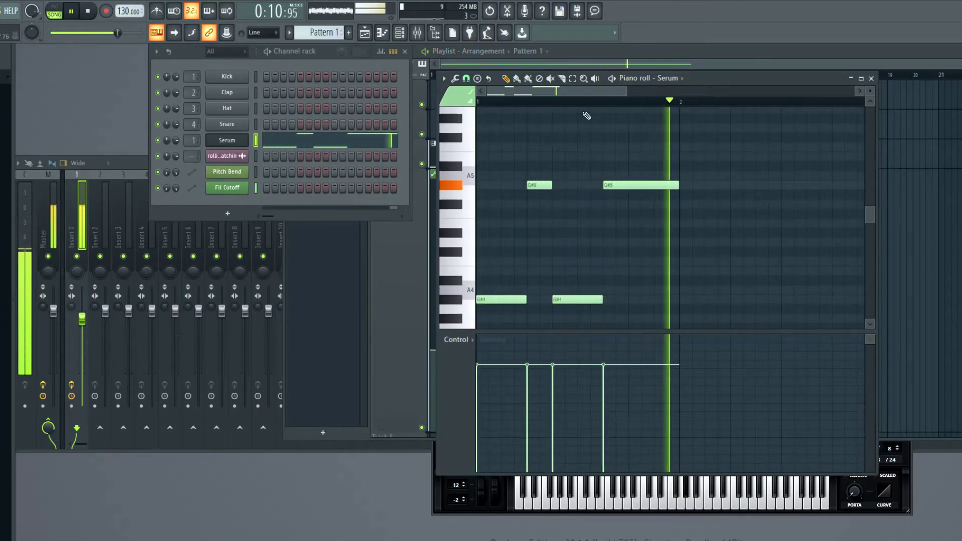
{"action": "left_click", "coordinate": [871, 79]}
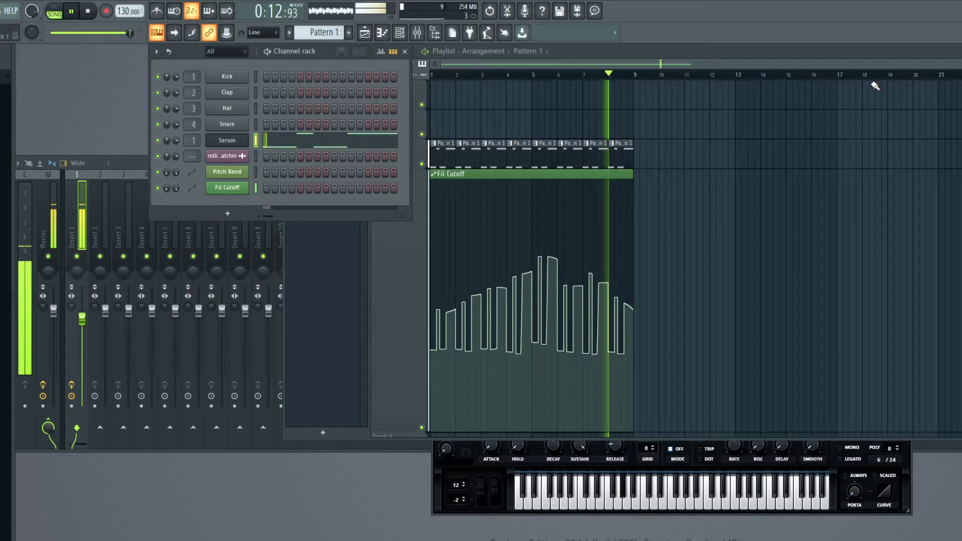
- Replay the song from the start and stop it
{"action": "key", "text": "space"}
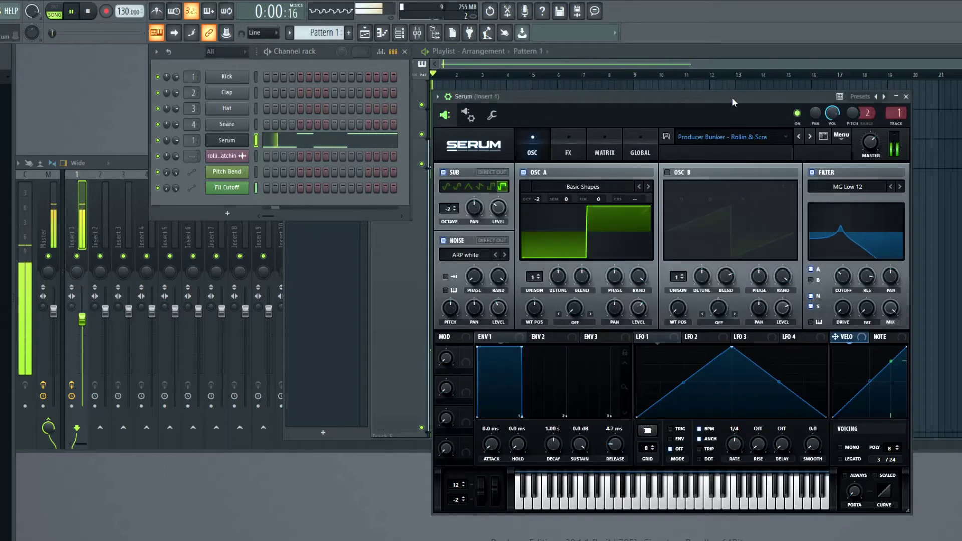
{"action": "left_click_drag", "start_coordinate": [732, 98], "coordinate": [813, 94]}
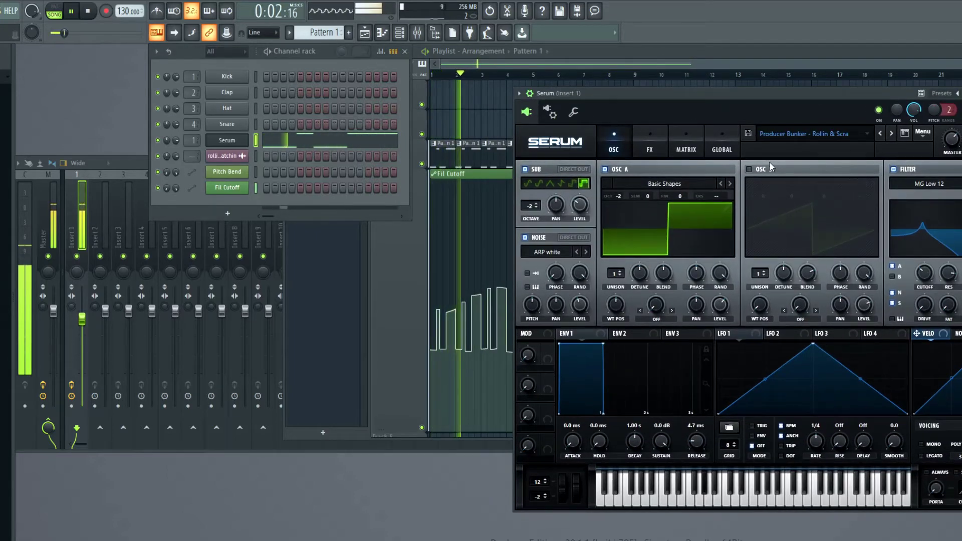
{"action": "key", "text": "space"}
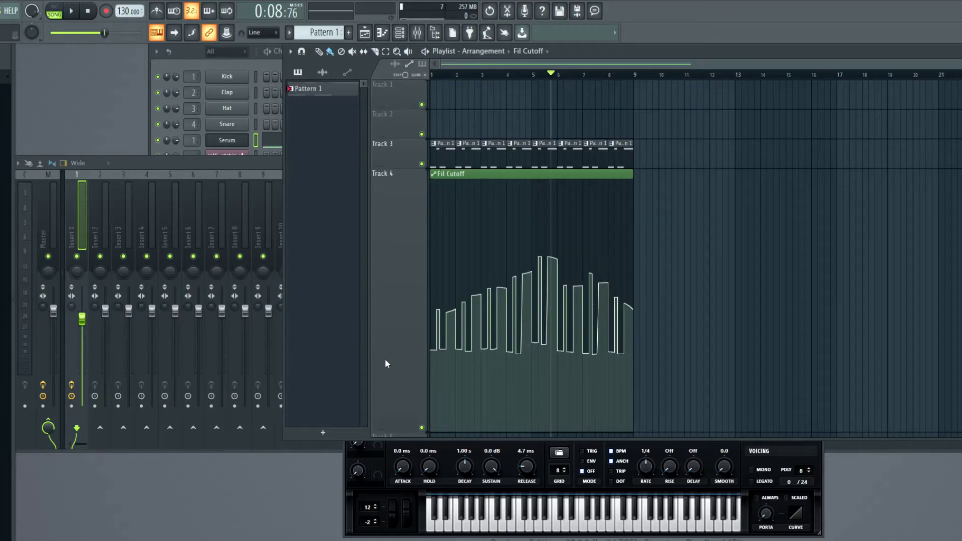
- Shrink the Fil Cutoff automation lane, recheck Pattern 1's notes, then bring Serum forward
{"action": "left_click_drag", "start_coordinate": [396, 429], "coordinate": [408, 256]}
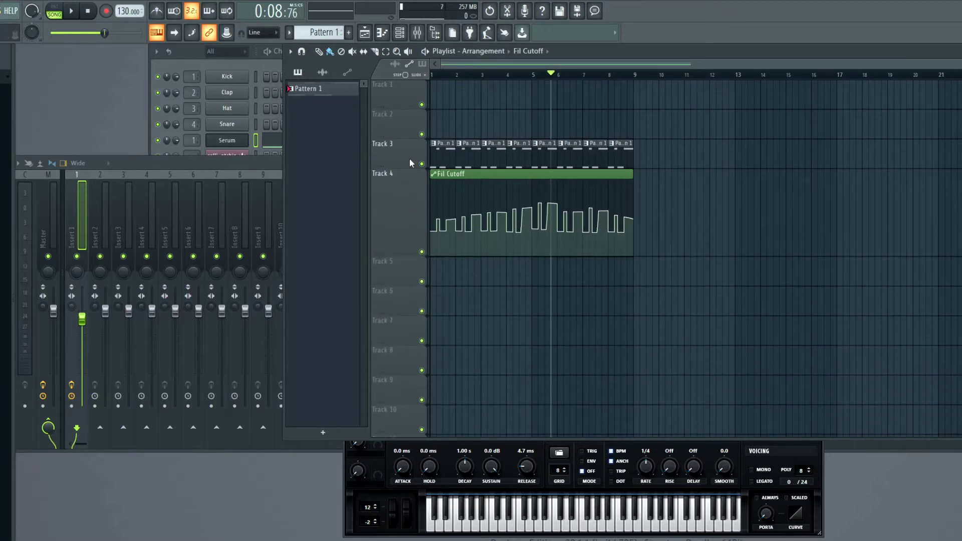
{"action": "double_click", "coordinate": [440, 143]}
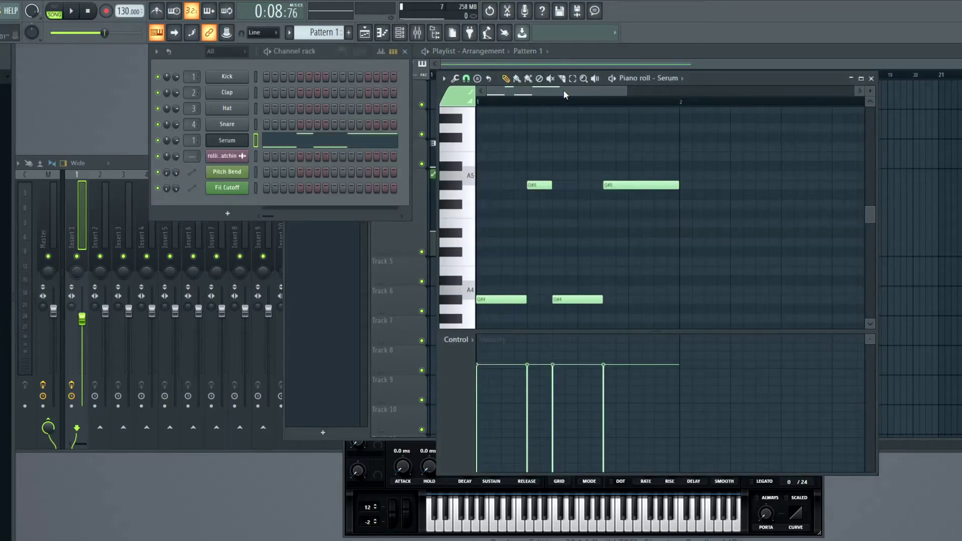
{"action": "scroll", "coordinate": [543, 185], "scroll_direction": "down", "scroll_amount": 1}
{"action": "scroll", "coordinate": [547, 190], "scroll_direction": "up", "scroll_amount": 1}
{"action": "left_click_drag", "start_coordinate": [554, 95], "coordinate": [524, 102]}
{"action": "left_click", "coordinate": [674, 81]}
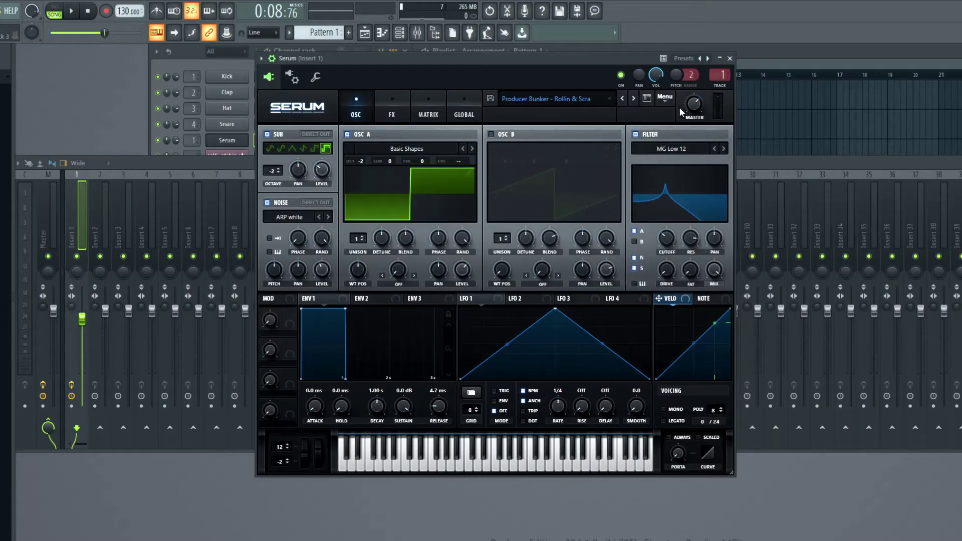
- Reset Serum to its Init patch and mute the Fil Cutoff automation track
{"action": "left_click", "coordinate": [665, 97]}
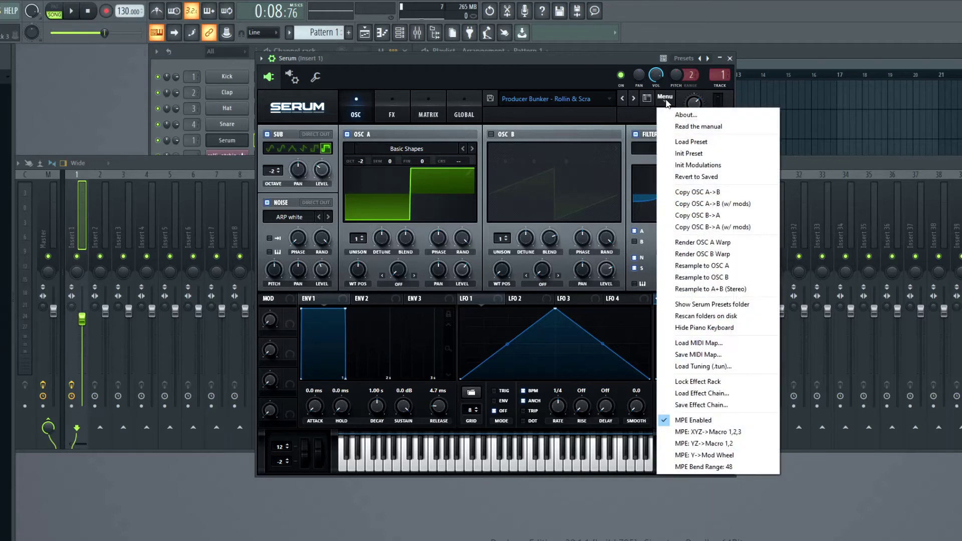
{"action": "left_click", "coordinate": [689, 154]}
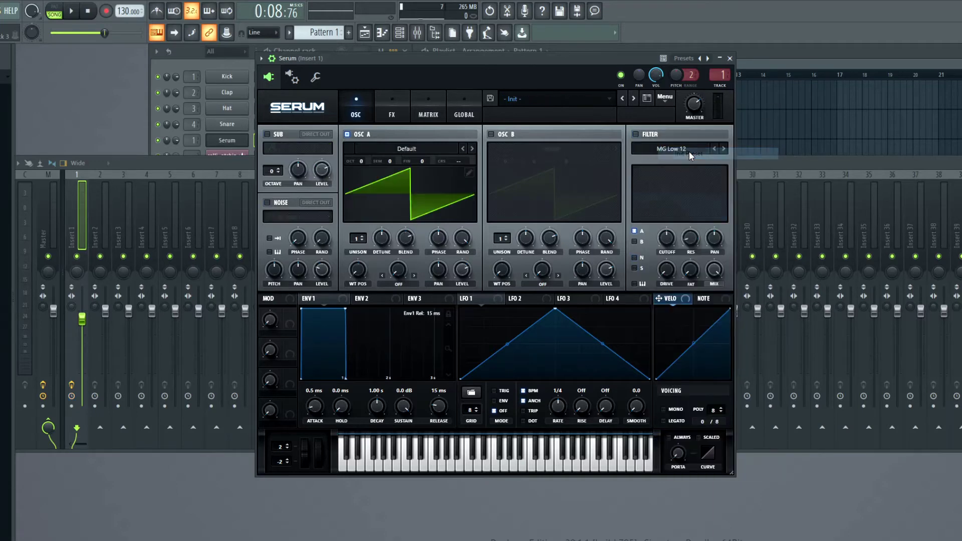
{"action": "left_click", "coordinate": [747, 58]}
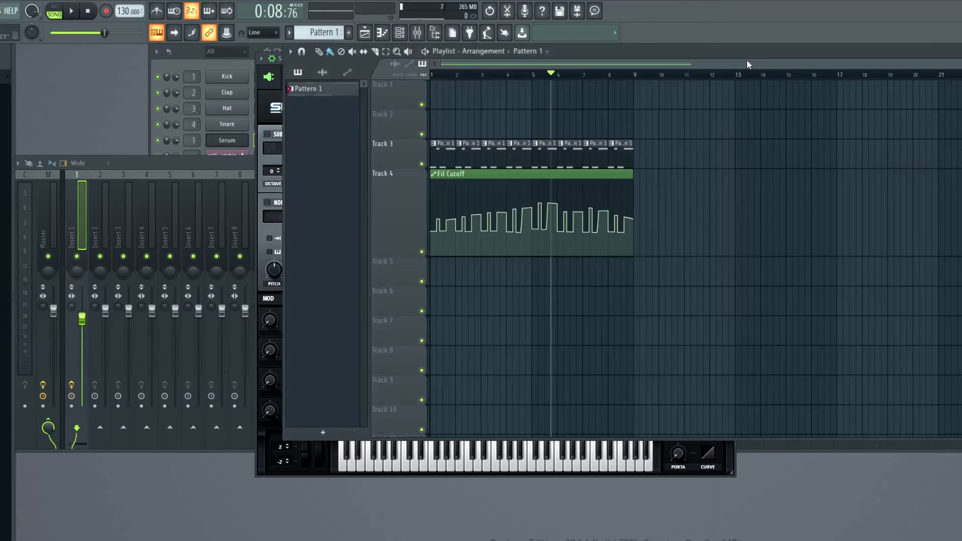
{"action": "left_click", "coordinate": [422, 252]}
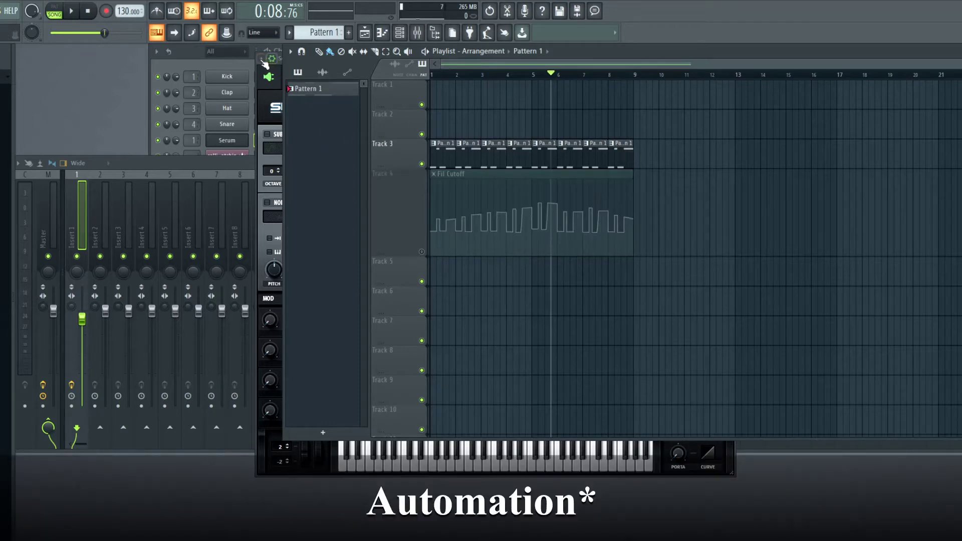
- Bring Serum forward and play the song briefly to hear the init sound
{"action": "left_click", "coordinate": [273, 116]}
{"action": "left_click", "coordinate": [480, 62]}
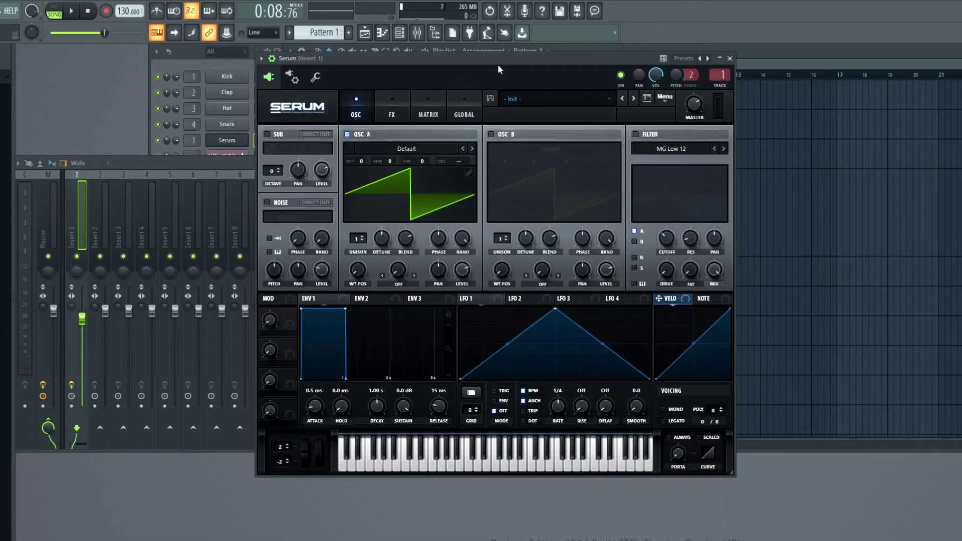
{"action": "left_click", "coordinate": [88, 10]}
{"action": "left_click", "coordinate": [71, 11]}
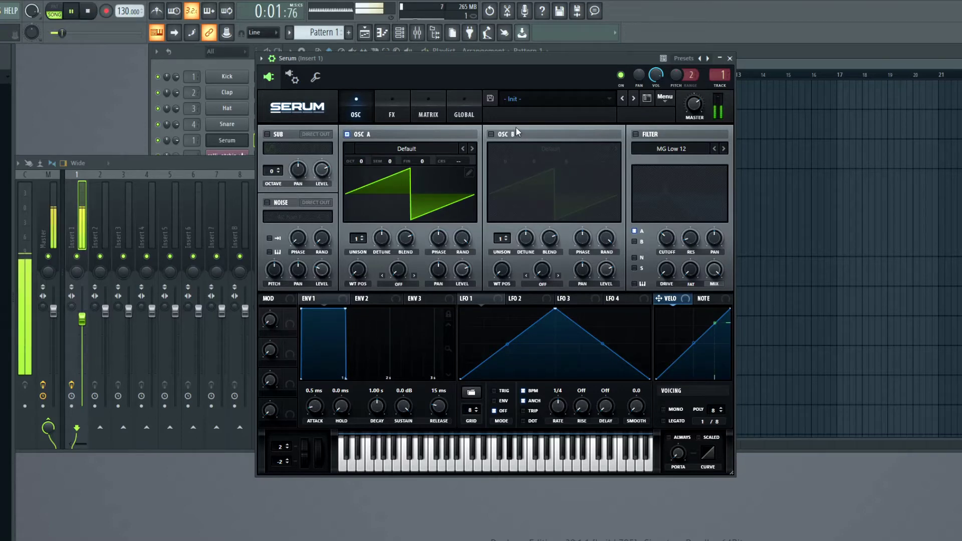
{"action": "key", "text": "space"}
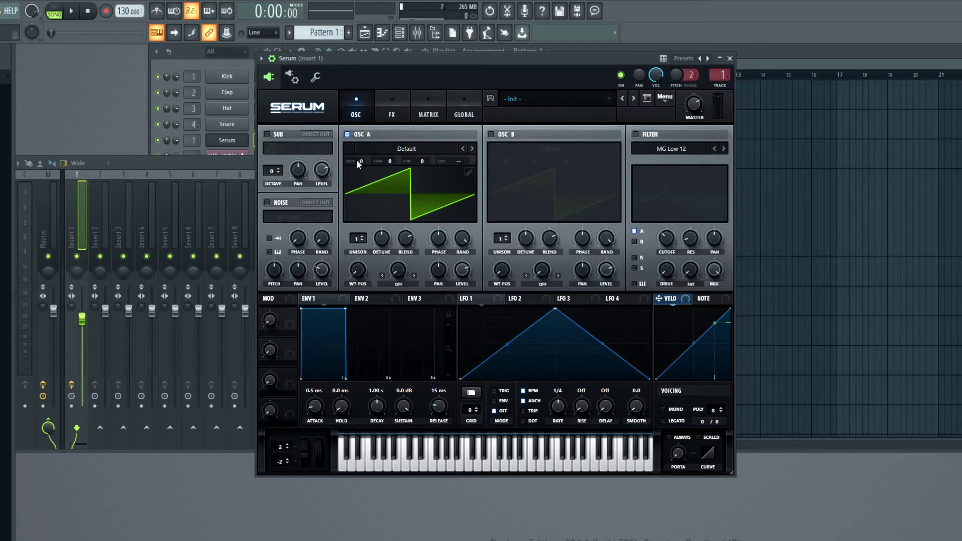
- Load the Analog Basic Shapes wavetable into OSC A and morph it to a square
{"action": "left_click", "coordinate": [383, 148]}
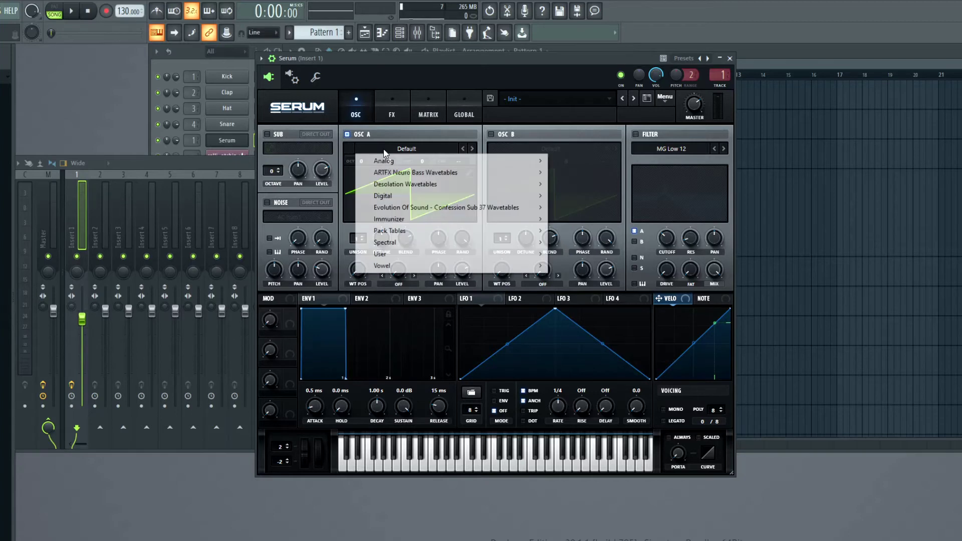
{"action": "mouse_move", "coordinate": [399, 161]}
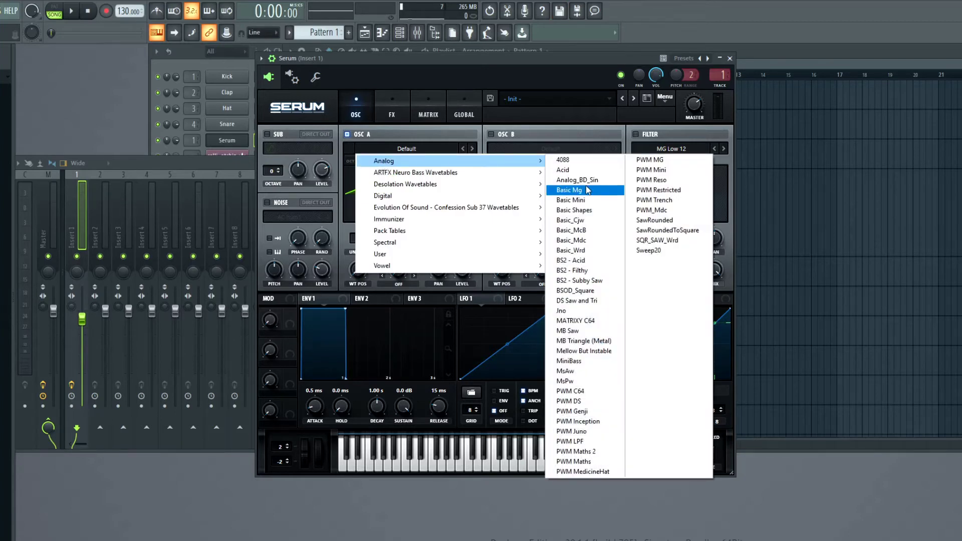
{"action": "left_click", "coordinate": [579, 213]}
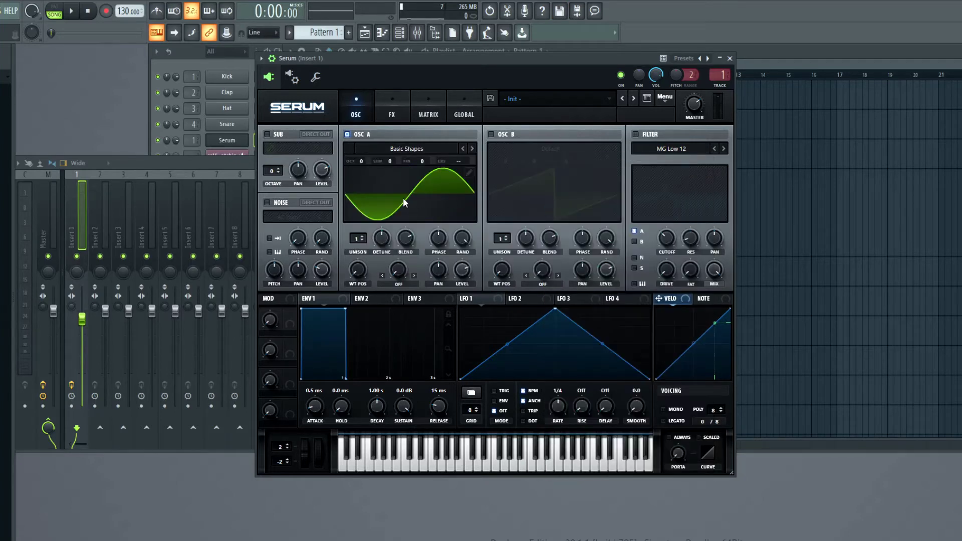
{"action": "left_click_drag", "start_coordinate": [361, 273], "coordinate": [367, 218]}
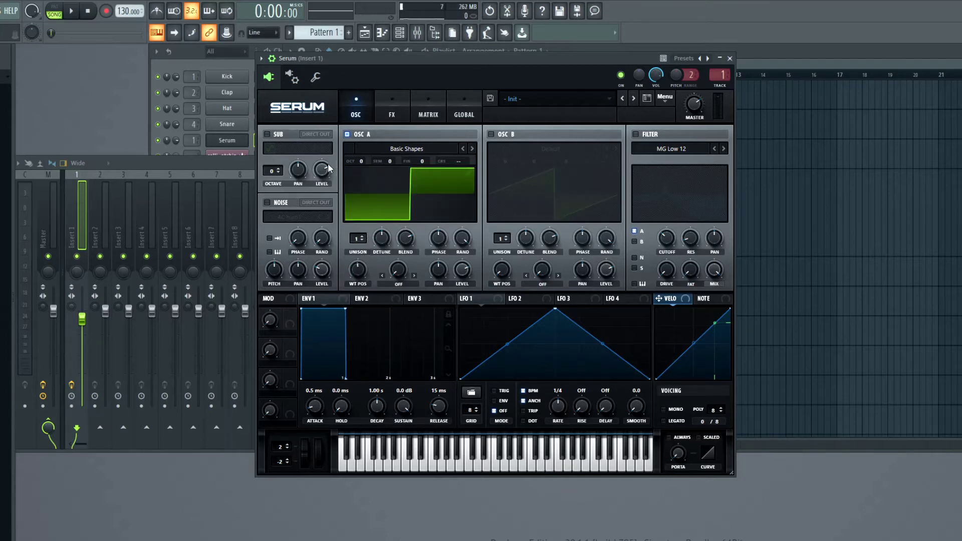
- Enable a square sub oscillator, drop both oscillators to octave -2, and audition
{"action": "left_click", "coordinate": [267, 134]}
{"action": "left_click", "coordinate": [325, 149]}
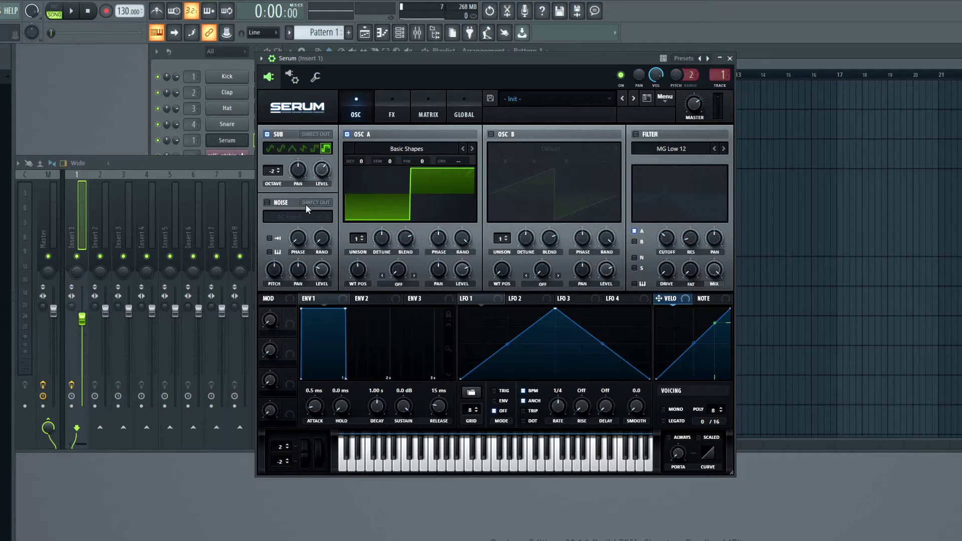
{"action": "key", "text": "space"}
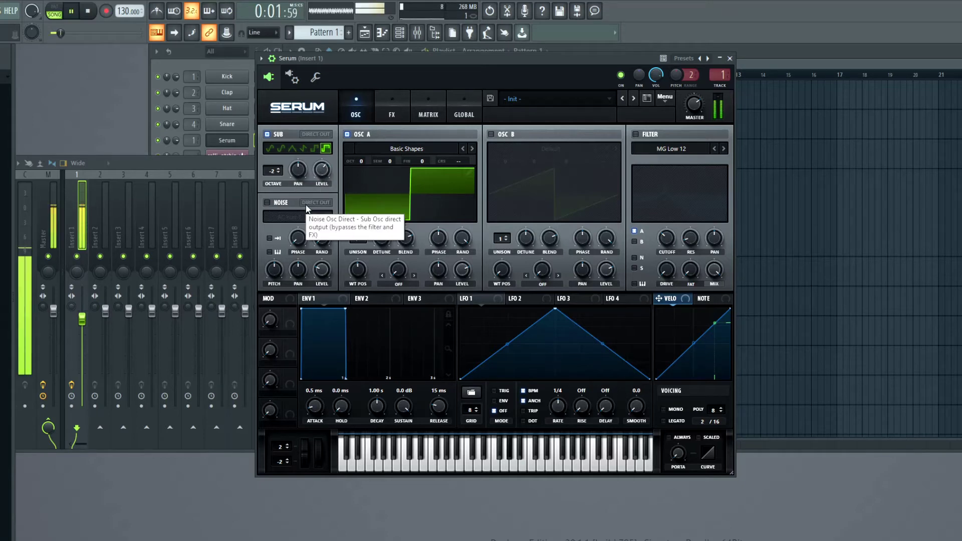
{"action": "key", "text": "space"}
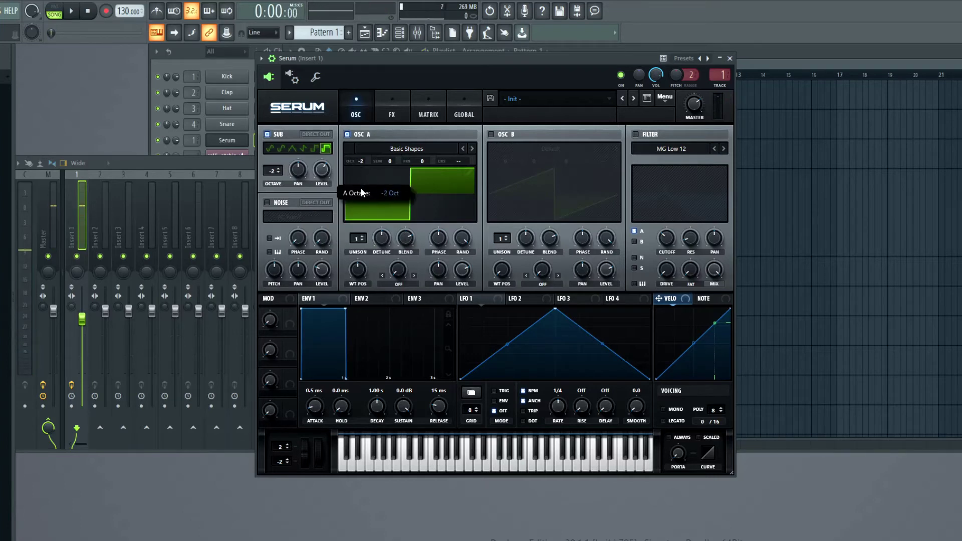
{"action": "key", "text": "space"}
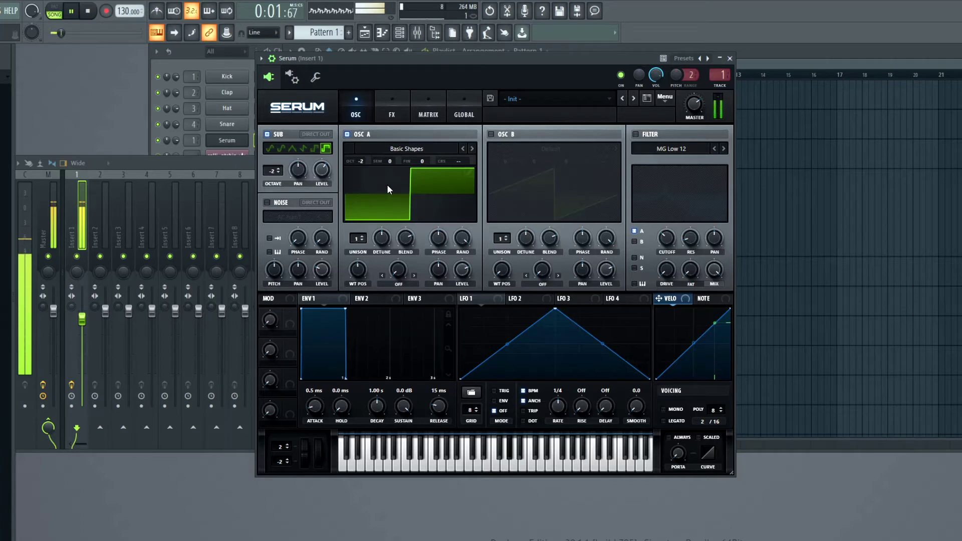
- Switch on Serum's MG Low 12 filter and listen to the filtered bass
{"action": "key", "text": "space"}
{"action": "left_click", "coordinate": [636, 134]}
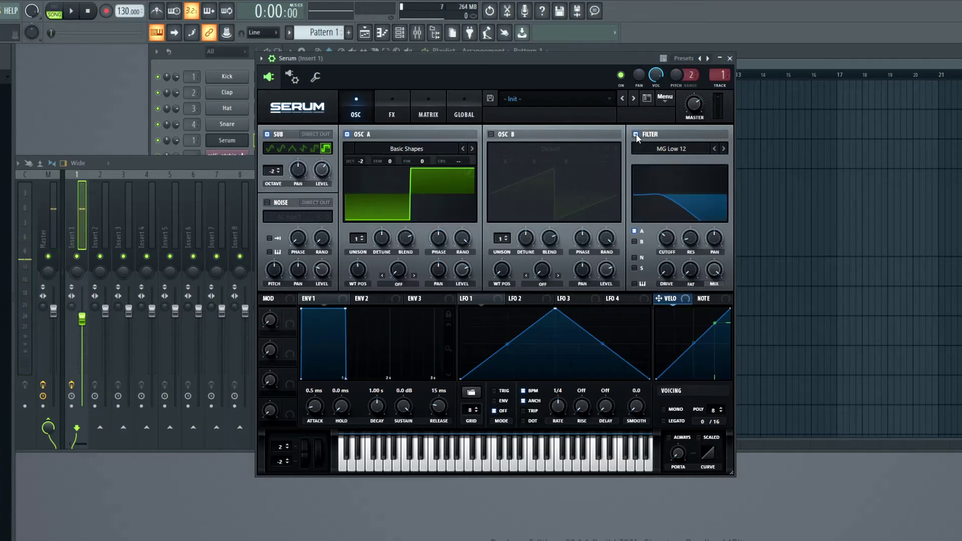
{"action": "key", "text": "space"}
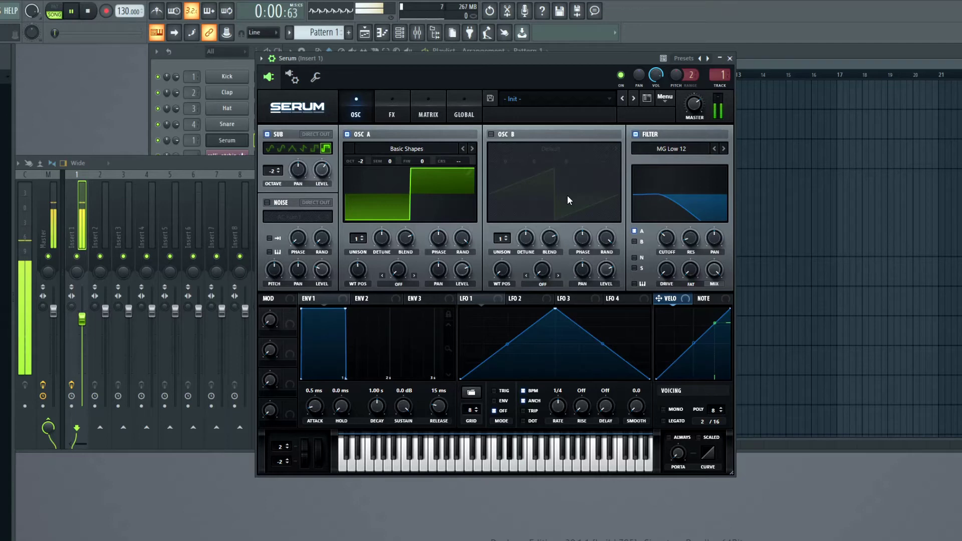
{"action": "key", "text": "space"}
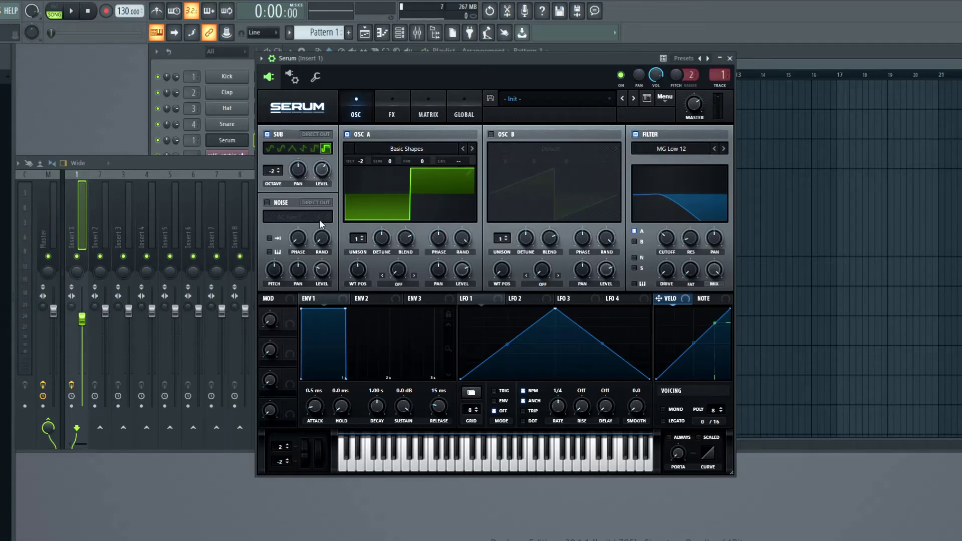
- Turn on the noise oscillator and audition the added noise
{"action": "left_click", "coordinate": [267, 203]}
{"action": "key", "text": "space"}
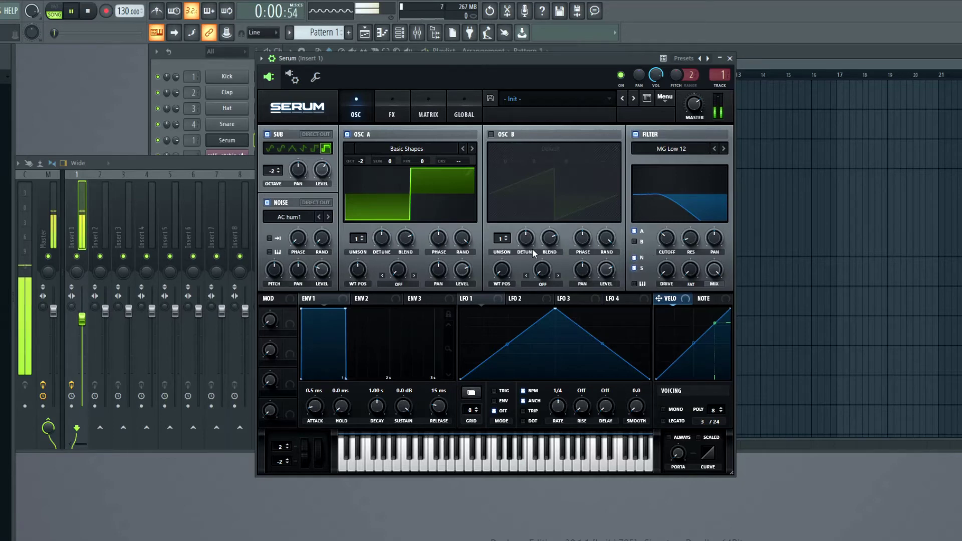
{"action": "key", "text": "space"}
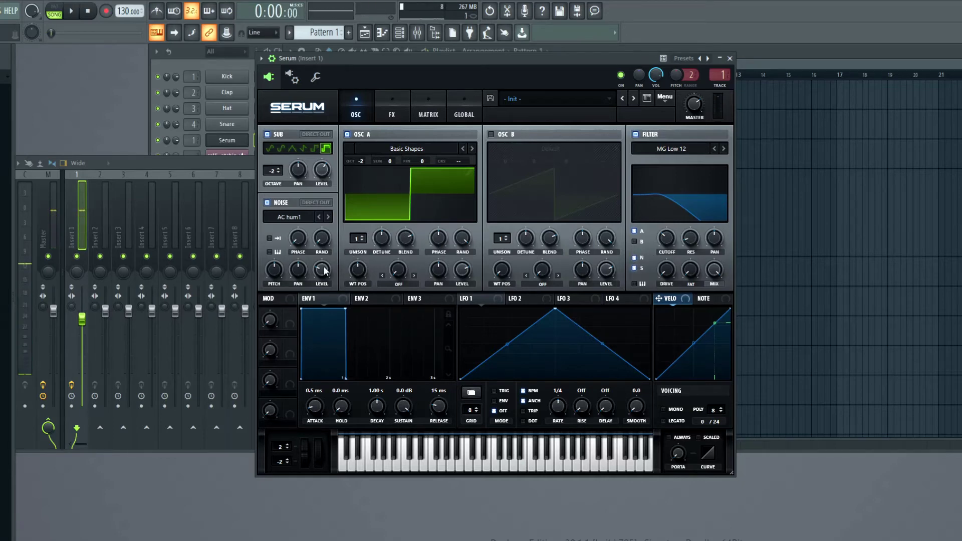
{"action": "key", "text": "space"}
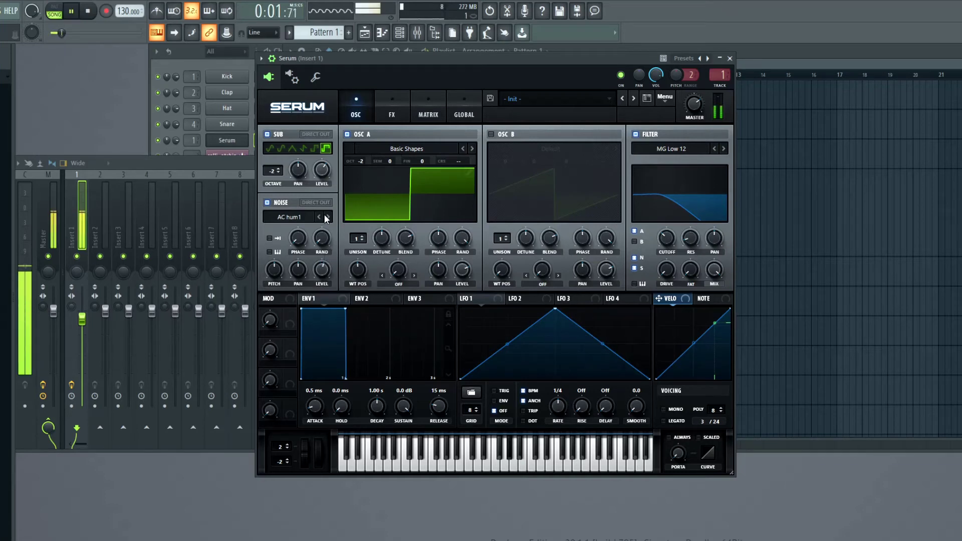
{"action": "key", "text": "space"}
- Set the noise sample to Analog > ARP white and audition it
{"action": "left_click", "coordinate": [299, 217]}
{"action": "mouse_move", "coordinate": [303, 229]}
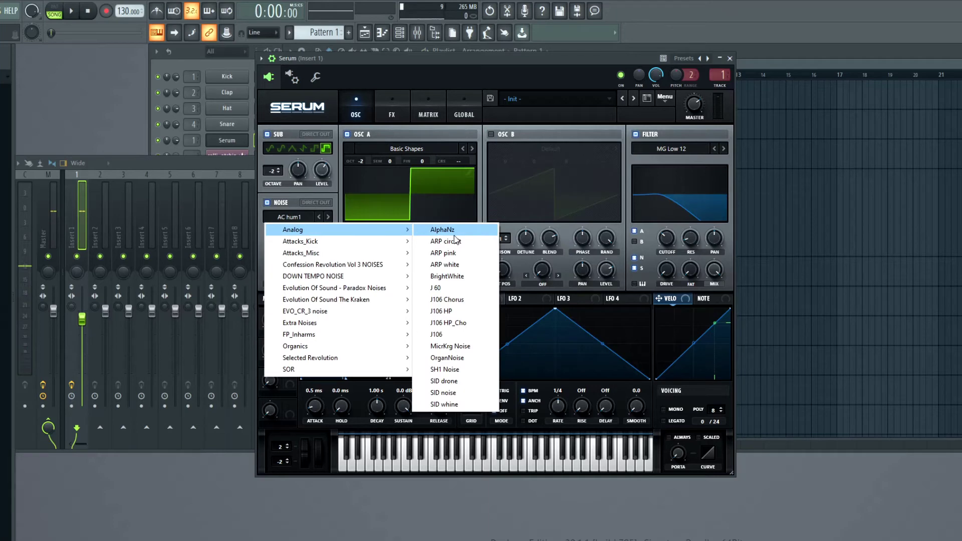
{"action": "left_click", "coordinate": [443, 265]}
{"action": "key", "text": "space"}
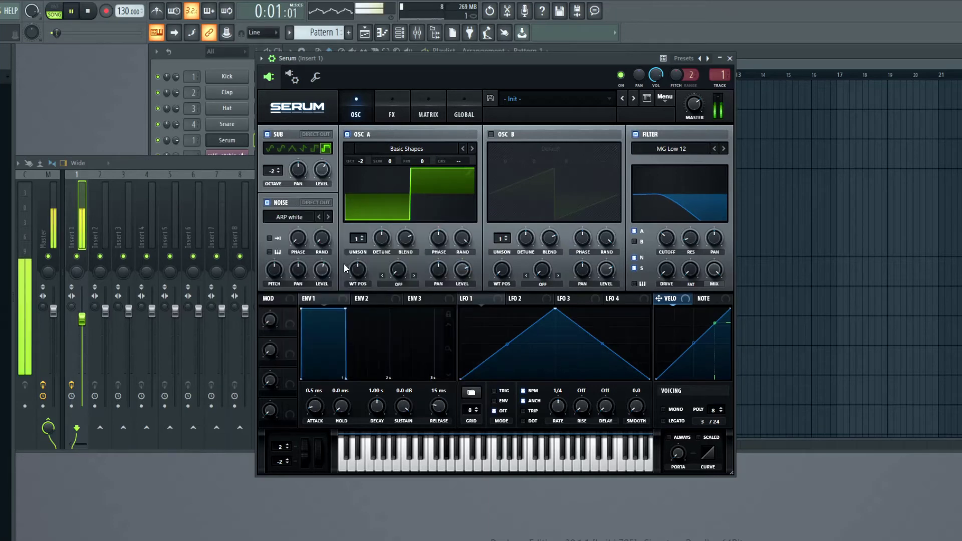
{"action": "mouse_move", "coordinate": [330, 265]}
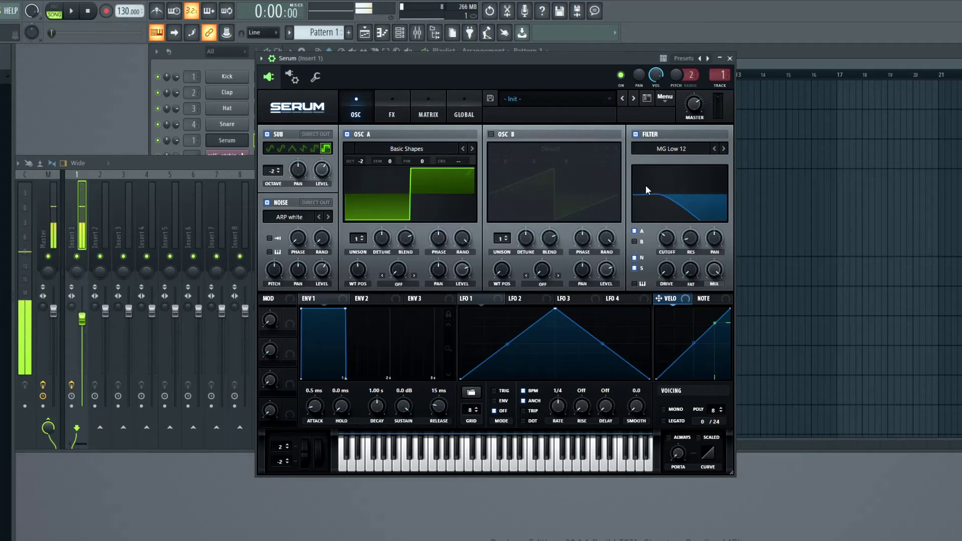
{"action": "key", "text": "space"}
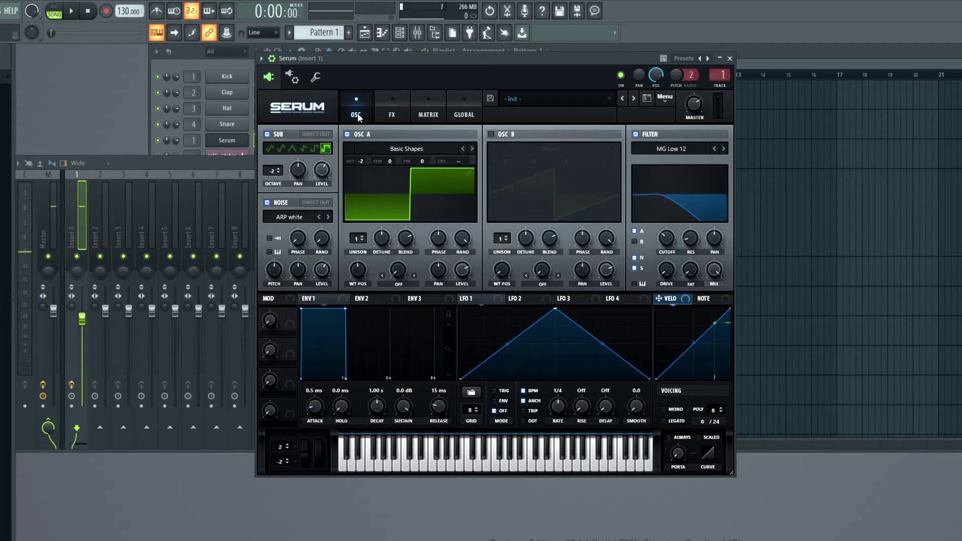
- Enable Serum's Distortion in Diode 1 mode with the Drive turned up, auditioning while adjusting
{"action": "left_click", "coordinate": [389, 111]}
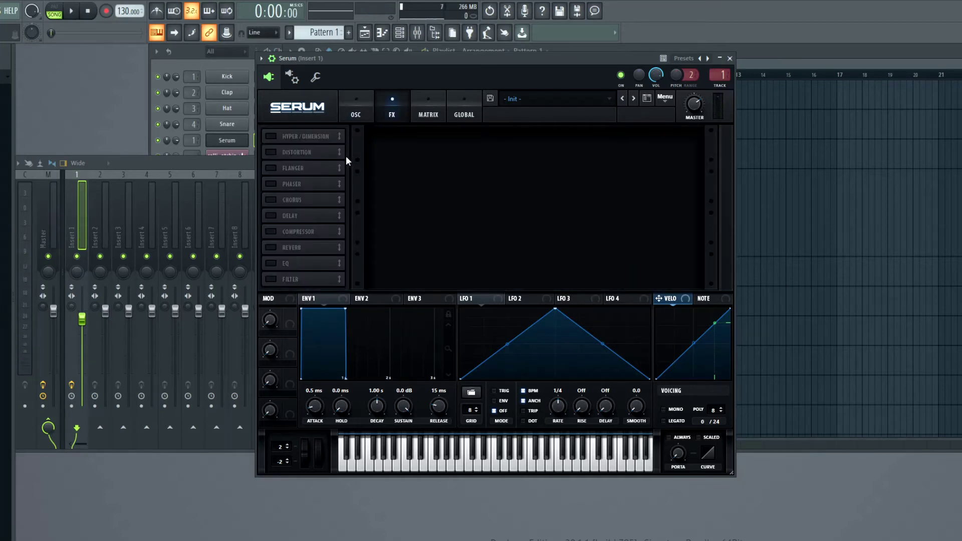
{"action": "left_click", "coordinate": [278, 153]}
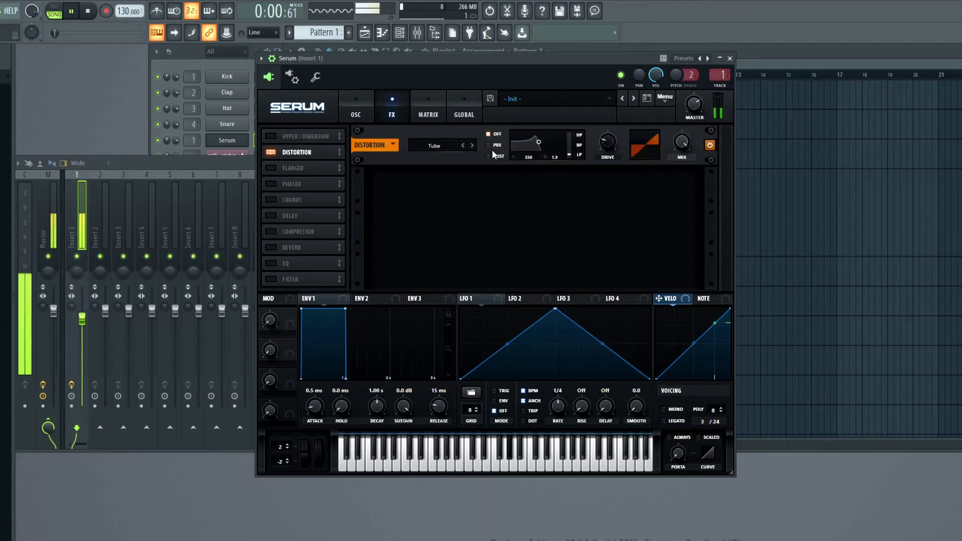
{"action": "double_click", "coordinate": [473, 145]}
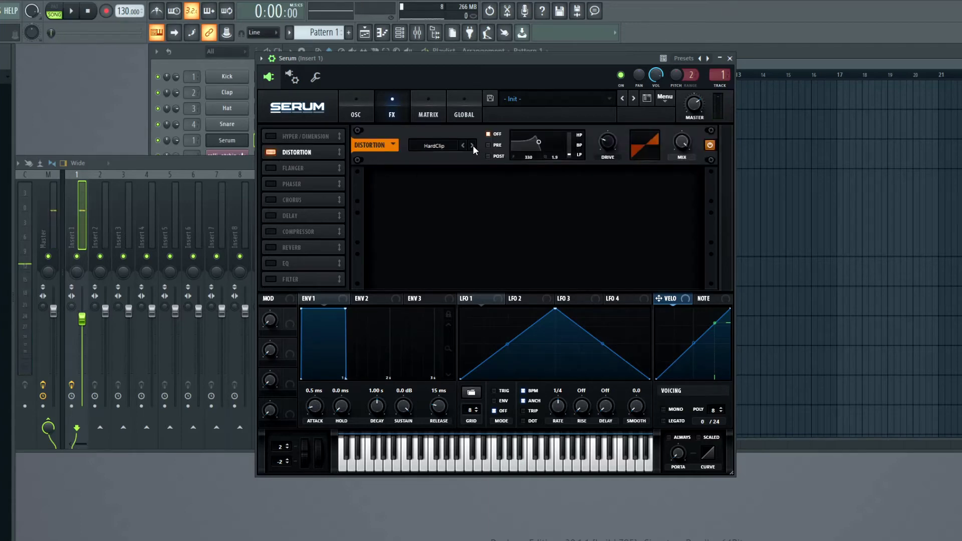
{"action": "key", "text": "space"}
{"action": "left_click", "coordinate": [473, 145]}
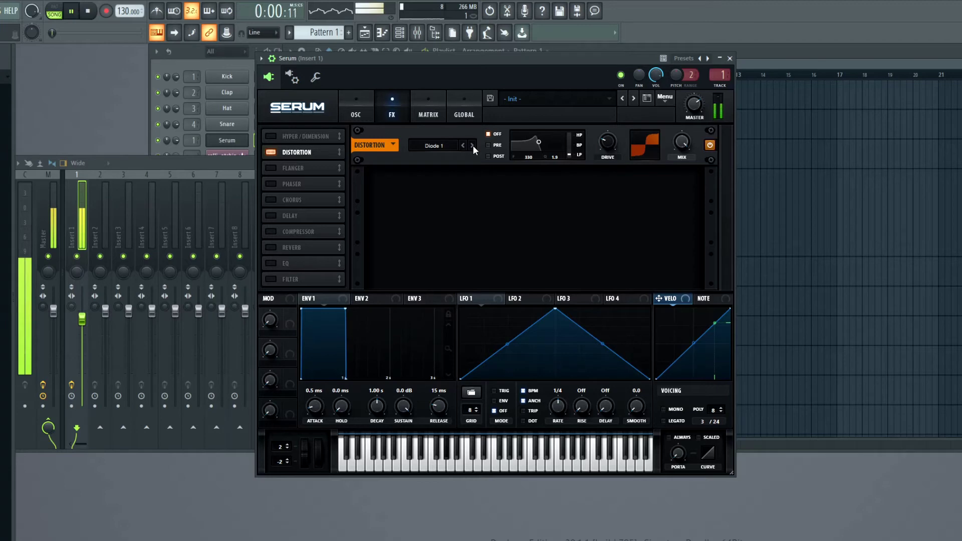
{"action": "left_click_drag", "start_coordinate": [607, 149], "coordinate": [606, 146]}
{"action": "left_click", "coordinate": [472, 145]}
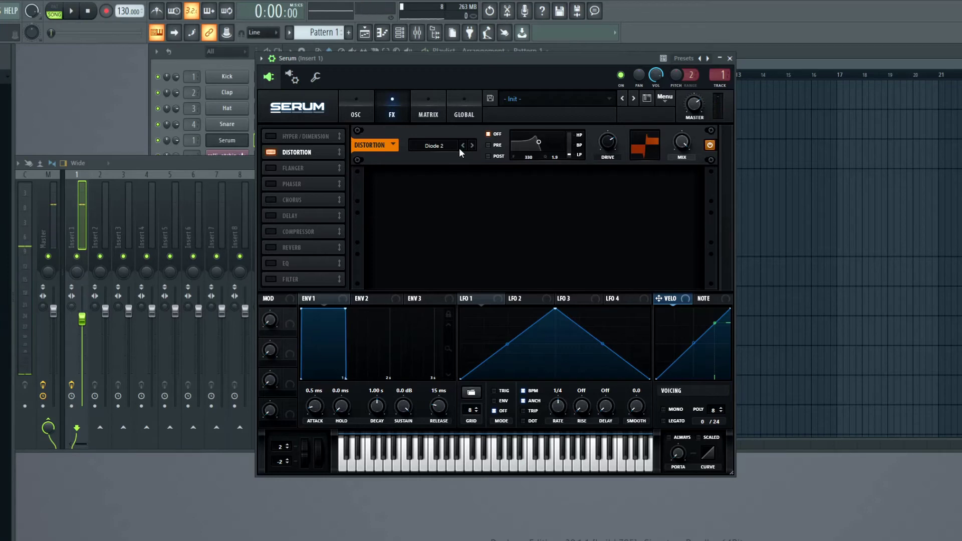
{"action": "left_click", "coordinate": [459, 147]}
{"action": "key", "text": "space"}
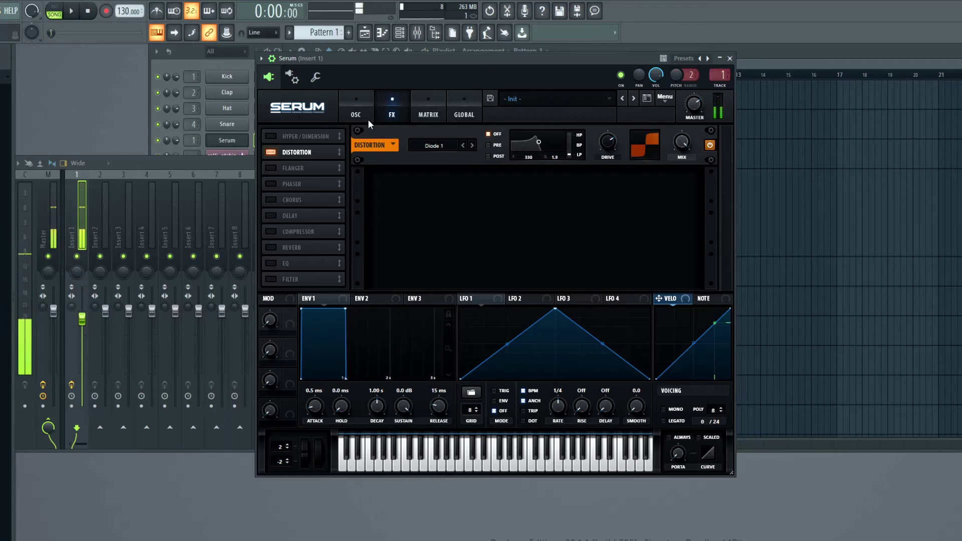
{"action": "left_click", "coordinate": [370, 120]}
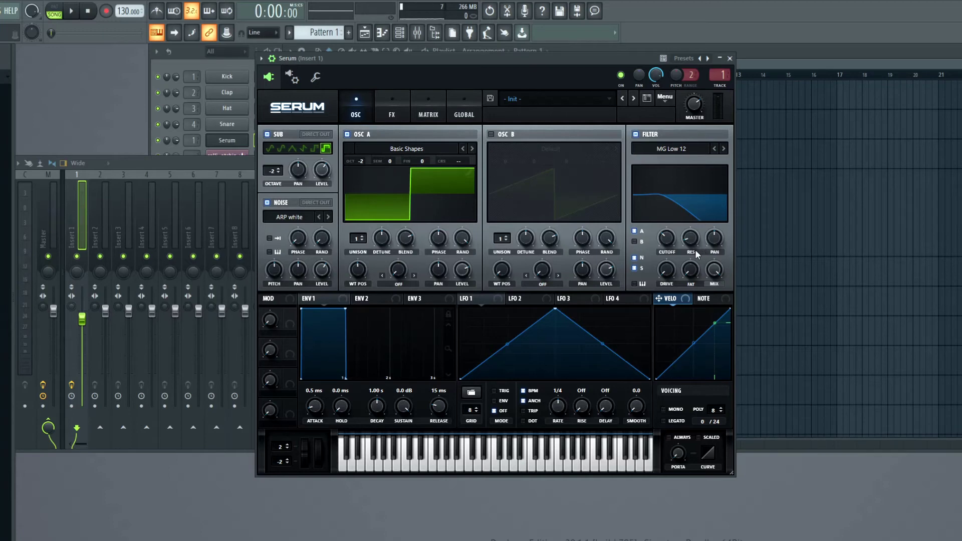
- Raise the filter resonance to about 47% while the bass plays
{"action": "key", "text": "space"}
{"action": "mouse_move", "coordinate": [686, 243]}
{"action": "left_mouse_down"}
{"action": "mouse_move", "coordinate": [705, 183]}
{"action": "mouse_move", "coordinate": [699, 230]}
{"action": "left_mouse_up"}
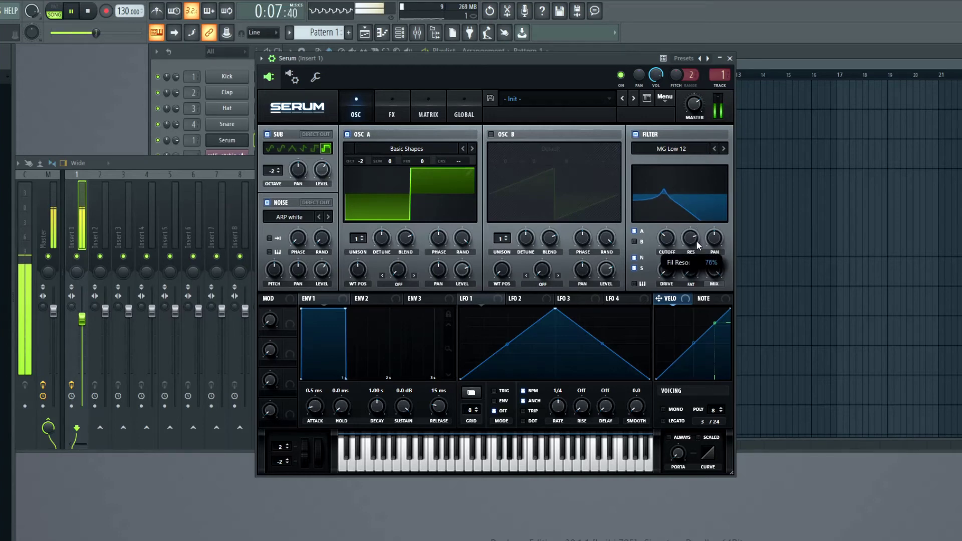
{"action": "key", "text": "space"}
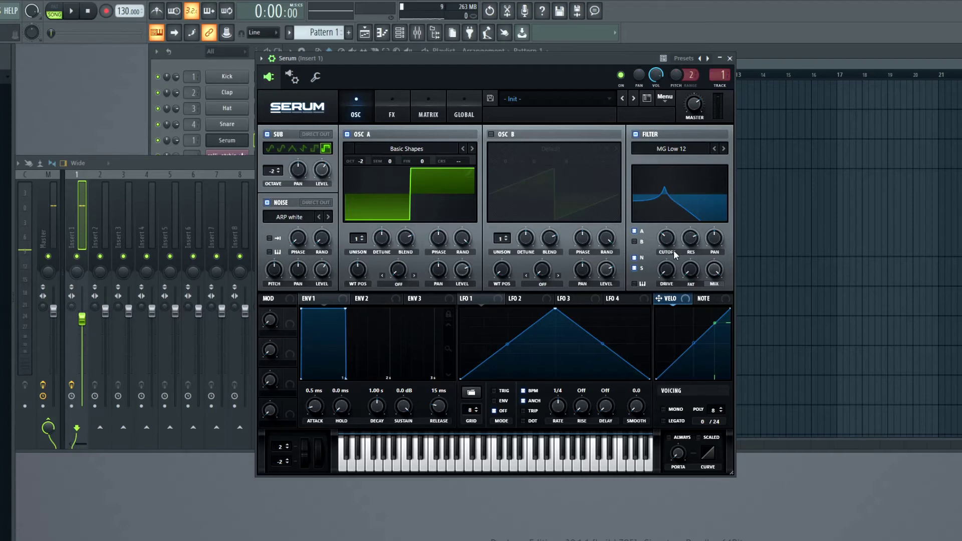
- Sweep the filter cutoff up to about 821 Hz, then settle it near 290 Hz
{"action": "key", "text": "space"}
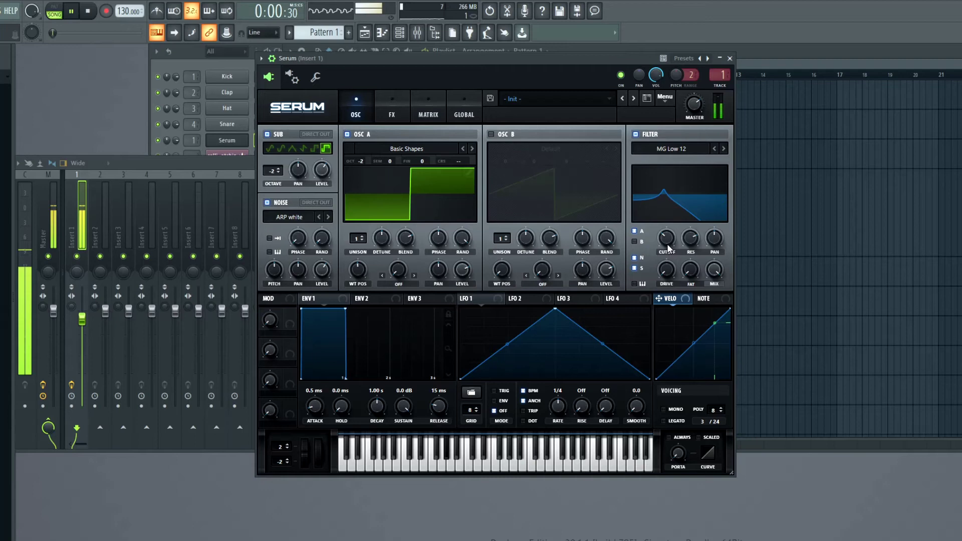
{"action": "mouse_move", "coordinate": [669, 247]}
{"action": "left_mouse_down"}
{"action": "mouse_move", "coordinate": [677, 204]}
{"action": "mouse_move", "coordinate": [666, 239]}
{"action": "left_mouse_up"}
{"action": "key", "text": "space"}
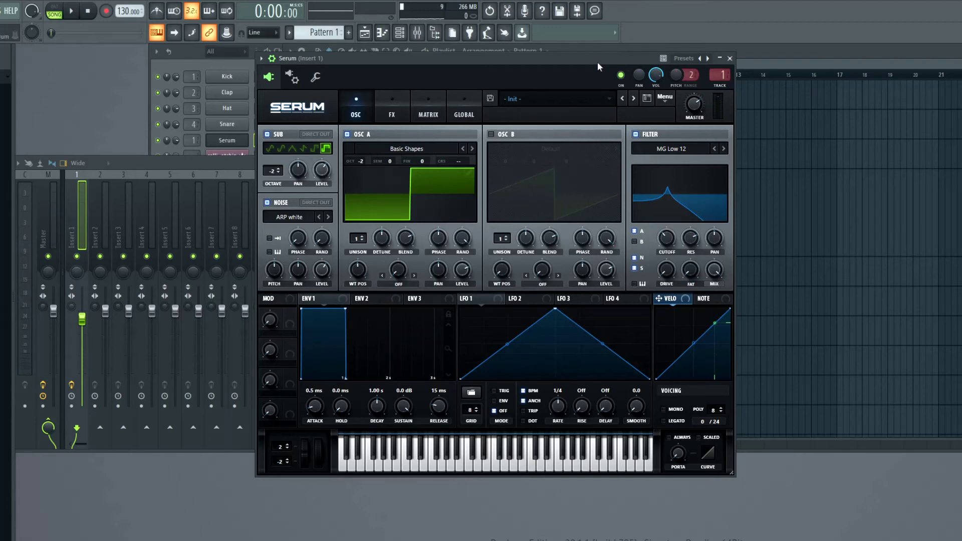
{"action": "left_click_drag", "start_coordinate": [598, 64], "coordinate": [616, 73]}
{"action": "mouse_move", "coordinate": [685, 250]}
{"action": "left_mouse_down"}
{"action": "mouse_move", "coordinate": [691, 226]}
{"action": "mouse_move", "coordinate": [682, 266]}
{"action": "mouse_move", "coordinate": [691, 219]}
{"action": "mouse_move", "coordinate": [682, 262]}
{"action": "mouse_move", "coordinate": [697, 216]}
{"action": "mouse_move", "coordinate": [713, 211]}
{"action": "mouse_move", "coordinate": [720, 224]}
{"action": "mouse_move", "coordinate": [692, 229]}
{"action": "mouse_move", "coordinate": [681, 257]}
{"action": "mouse_move", "coordinate": [696, 221]}
{"action": "mouse_move", "coordinate": [689, 250]}
{"action": "left_mouse_up"}
{"action": "key", "text": "space"}
{"action": "key", "text": "space"}
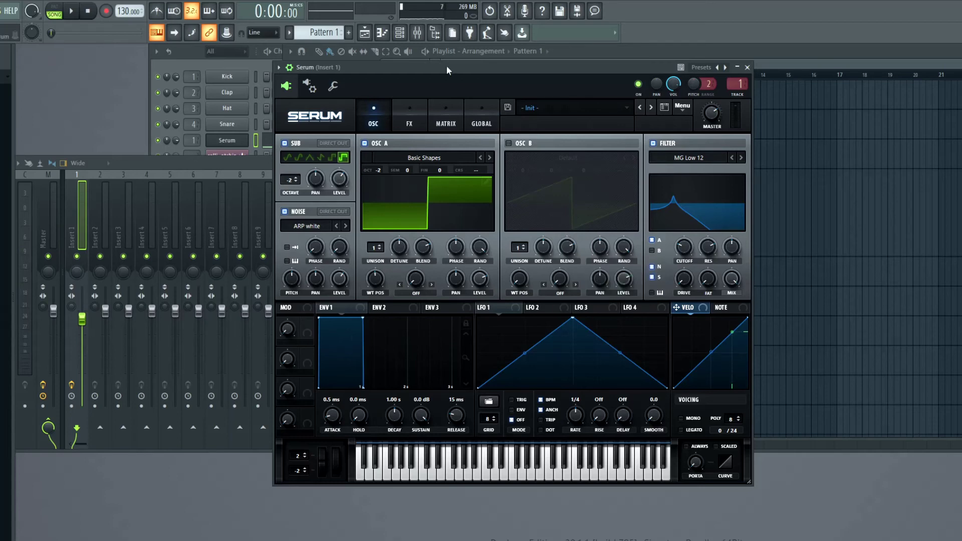
{"action": "left_click", "coordinate": [608, 61]}
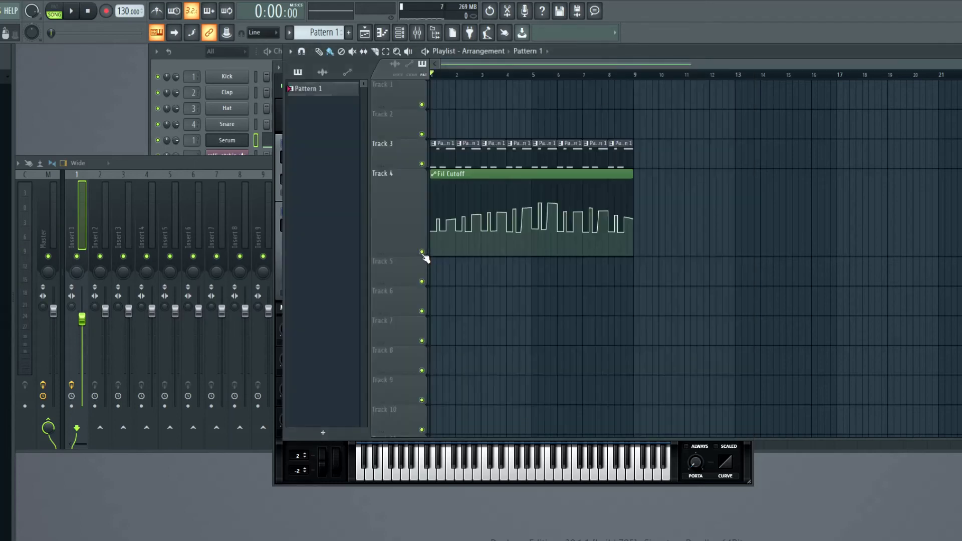
{"action": "left_click", "coordinate": [223, 141]}
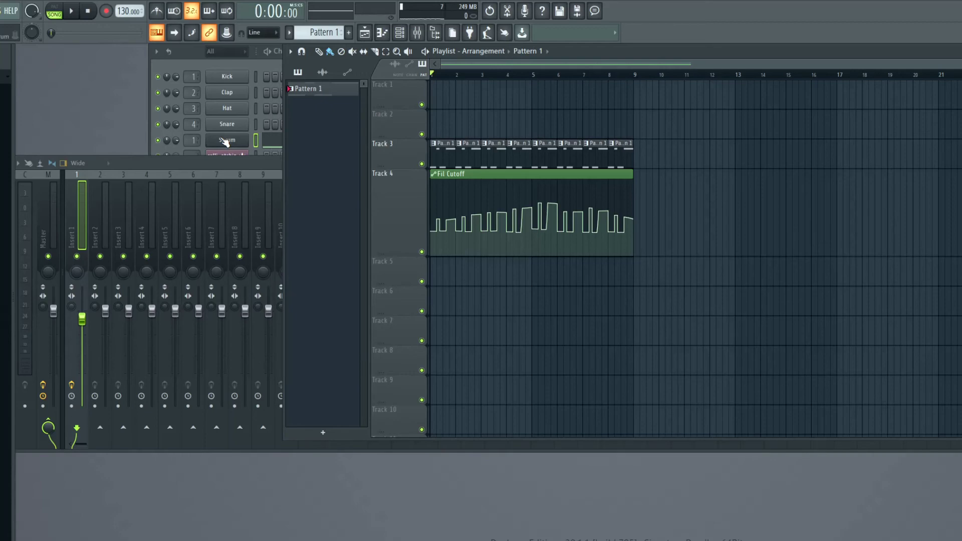
{"action": "key", "text": "space"}
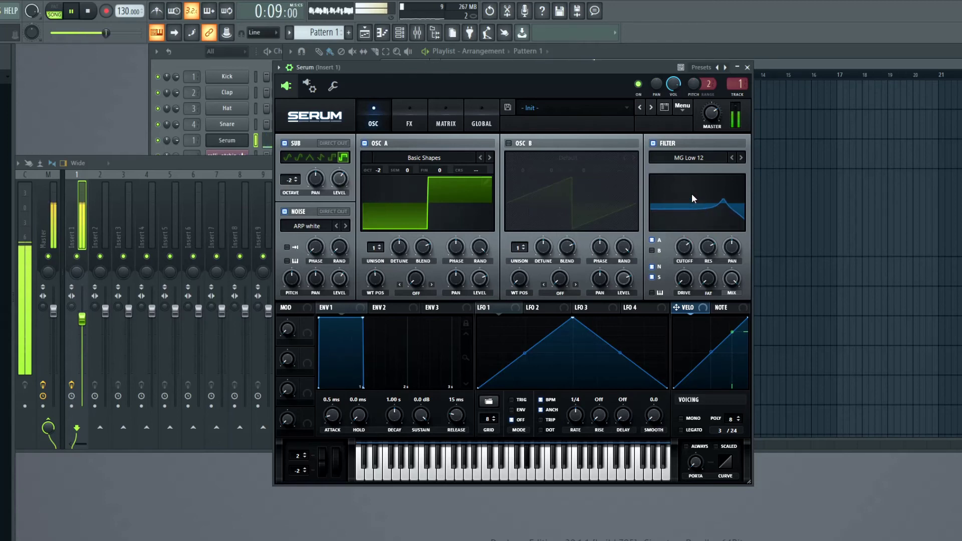
- Turn the SUB oscillator level down to 41% while the bass plays
{"action": "key", "text": "space"}
{"action": "left_click", "coordinate": [419, 125]}
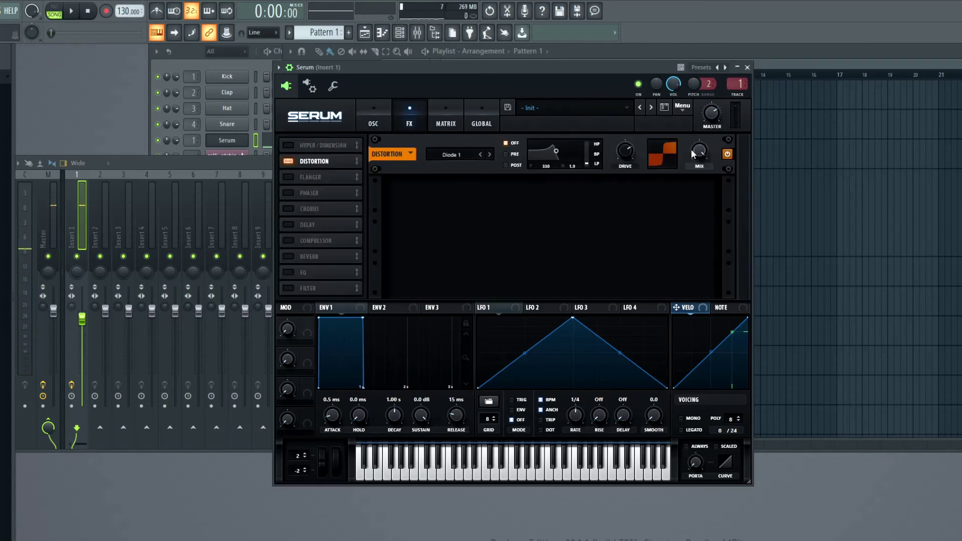
{"action": "key", "text": "space"}
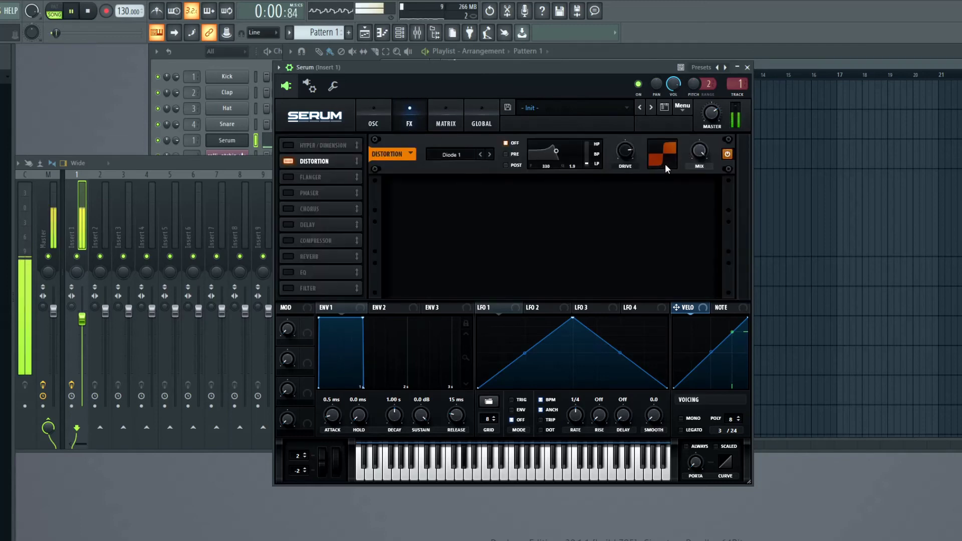
{"action": "left_click", "coordinate": [382, 120]}
{"action": "mouse_move", "coordinate": [339, 180]}
{"action": "left_mouse_down"}
{"action": "mouse_move", "coordinate": [336, 231]}
{"action": "mouse_move", "coordinate": [342, 187]}
{"action": "left_mouse_up"}
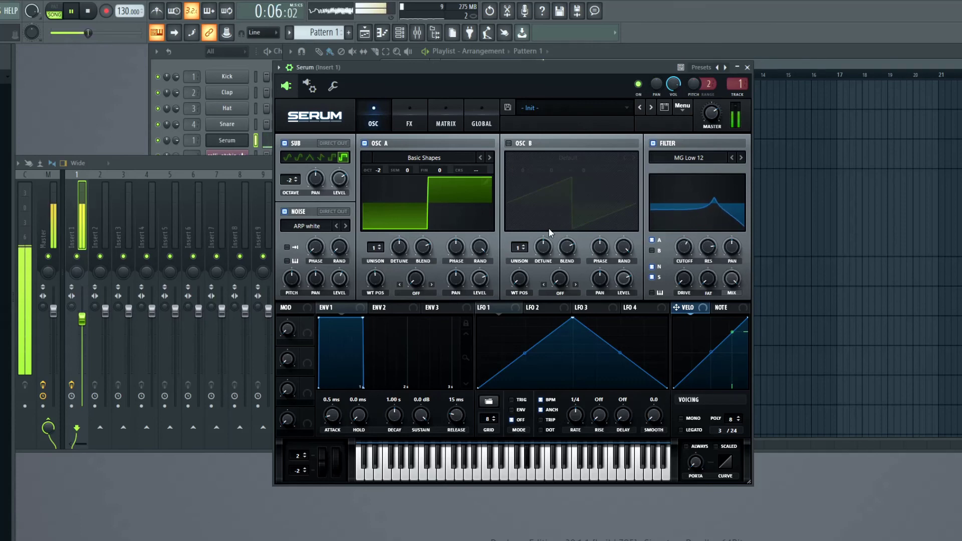
{"action": "left_click", "coordinate": [409, 123]}
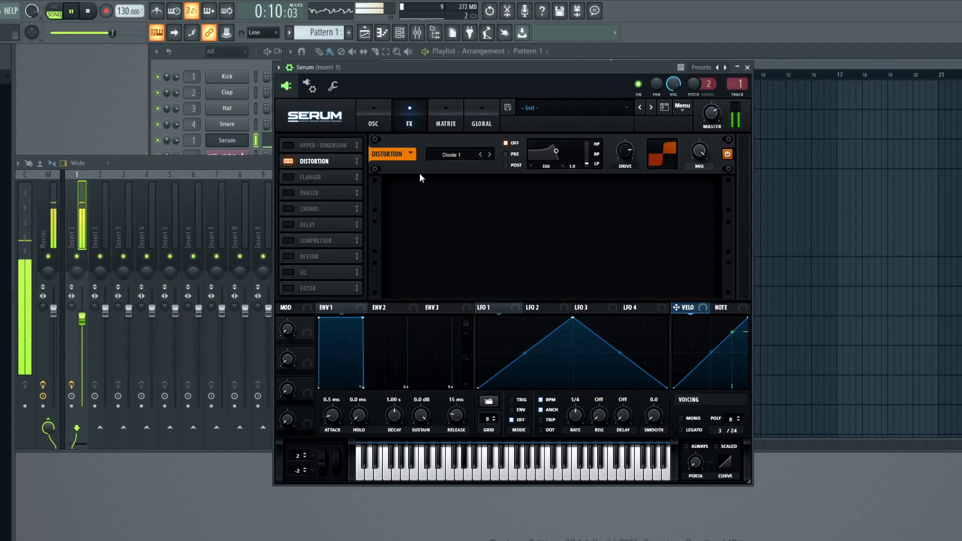
{"action": "left_click", "coordinate": [373, 123]}
{"action": "key", "text": "space"}
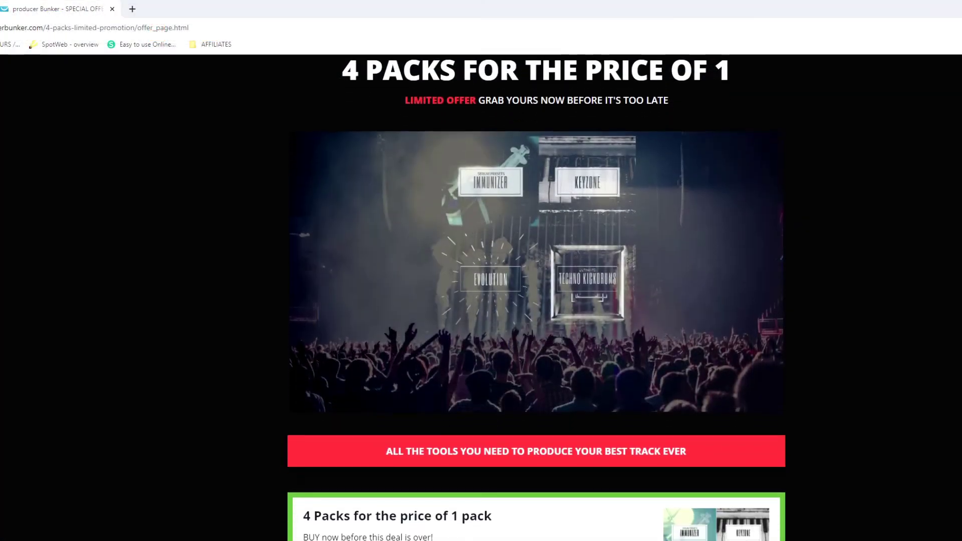
- Scroll through the Producer Bunker offer bundling Immunizer, Keyzone, Evolution and Techno Kickdrums for €24.90
{"action": "scroll", "coordinate": [536, 298], "scroll_direction": "down", "scroll_amount": 2}
{"action": "scroll", "coordinate": [536, 298], "scroll_direction": "down", "scroll_amount": 7}
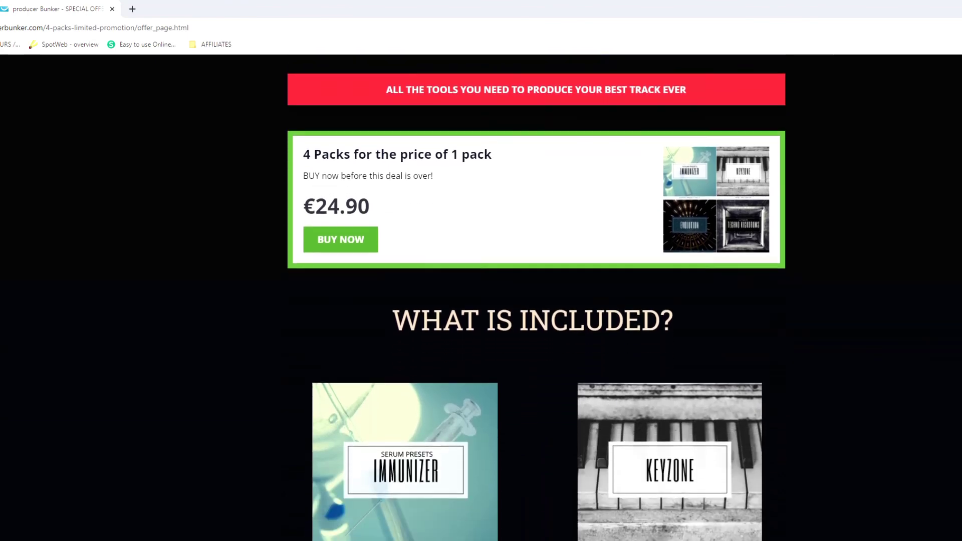
{"action": "scroll", "coordinate": [536, 298], "scroll_direction": "down", "scroll_amount": 9}
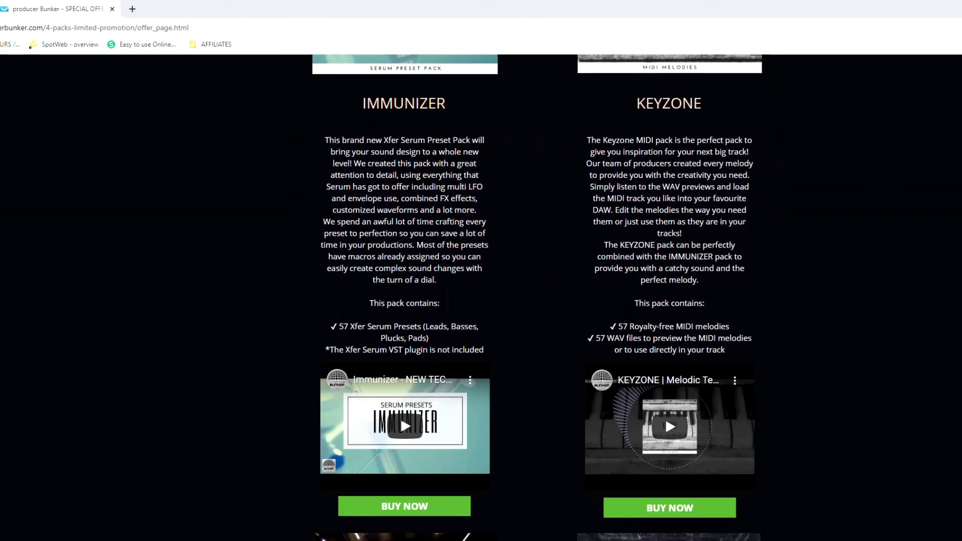
{"action": "scroll", "coordinate": [536, 297], "scroll_direction": "down", "scroll_amount": 12}
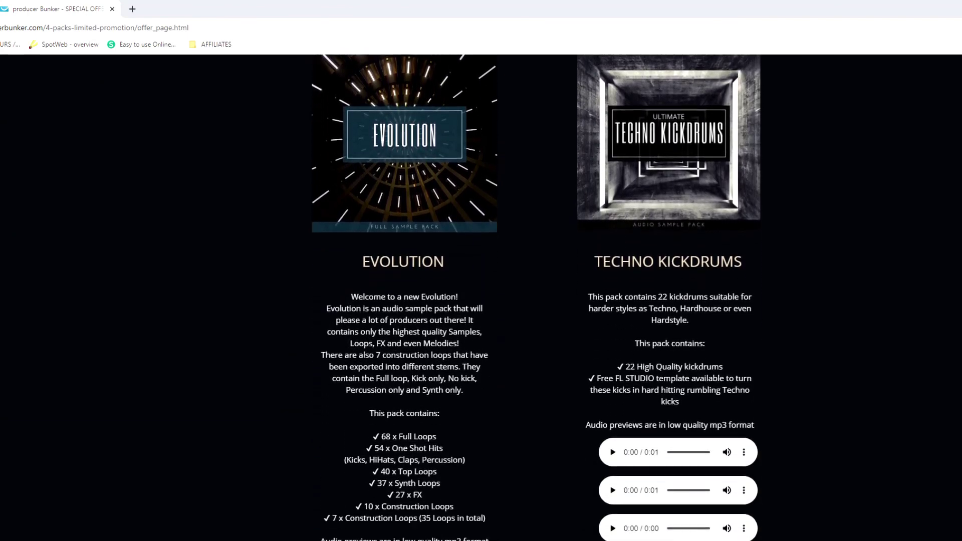
{"action": "scroll", "coordinate": [536, 298], "scroll_direction": "down", "scroll_amount": 10}
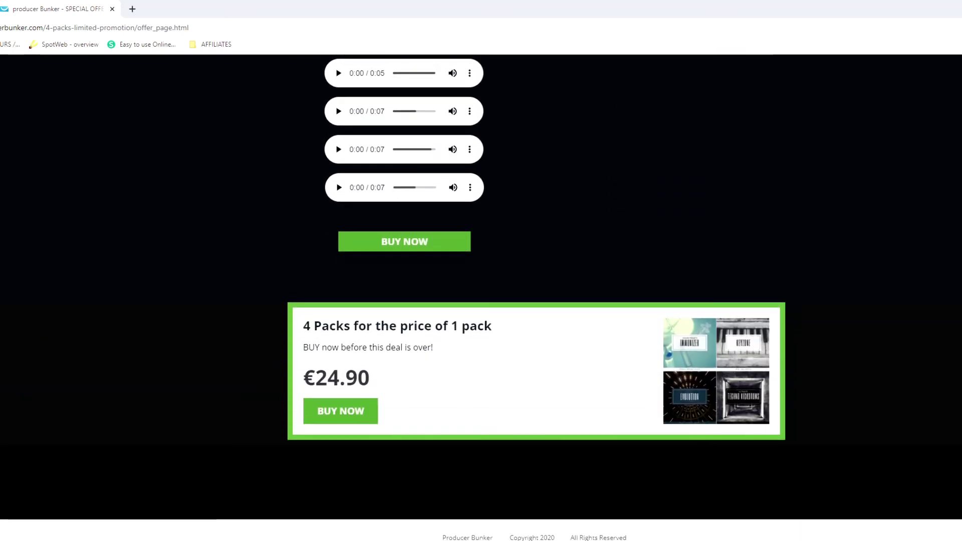
{"action": "scroll", "coordinate": [536, 298], "scroll_direction": "up", "scroll_amount": 20}
{"action": "scroll", "coordinate": [498, 331], "scroll_direction": "up", "scroll_amount": 15}
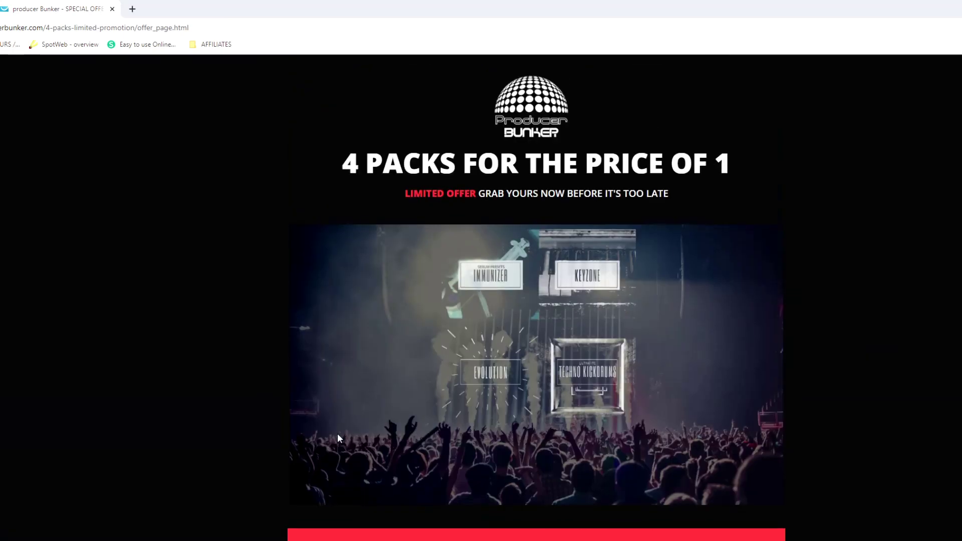